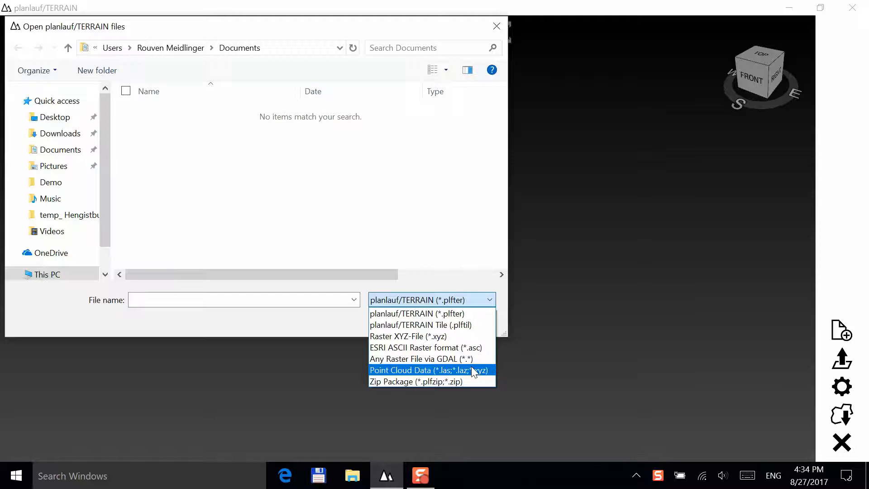
# - Open the point cloud file HengistburyHead_PointCloud.laz from Documents using the Point Cloud Data file type
pyautogui.click(471, 369)
pyautogui.click(236, 112)
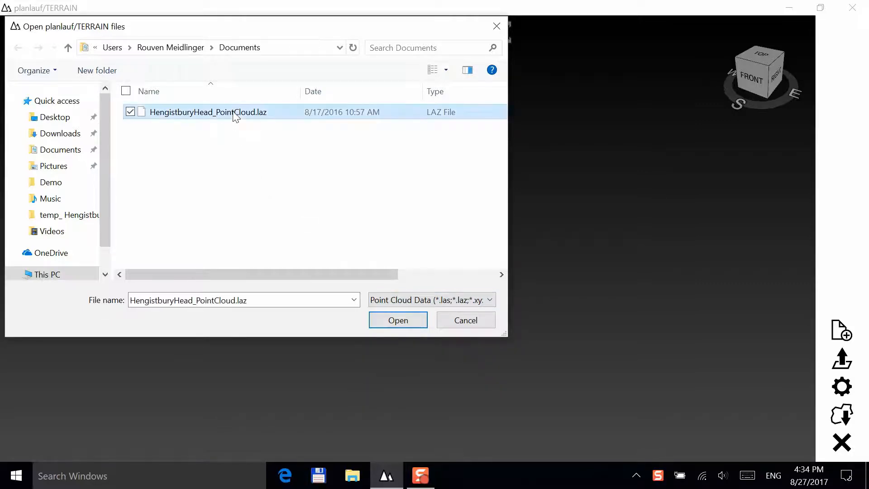
pyautogui.click(398, 320)
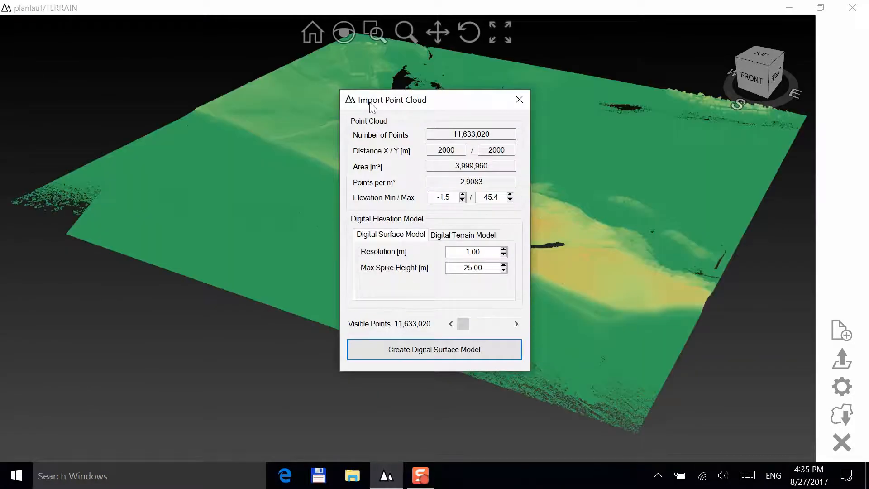
# - Inspect the imported point cloud up close, thinning the visible points to 430,852 and restoring the full point display
pyautogui.moveTo(381, 102); pyautogui.dragTo(120, 72)
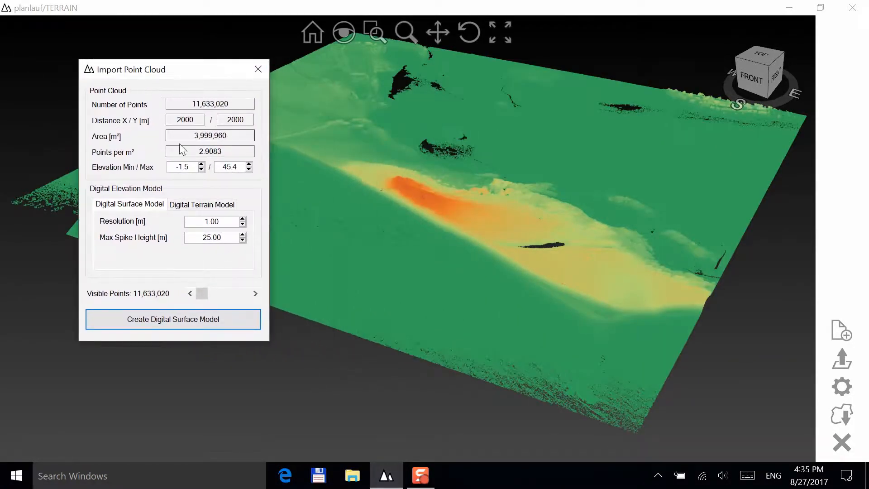
pyautogui.moveTo(496, 240); pyautogui.dragTo(502, 271)
pyautogui.scroll(5, 478, 217)
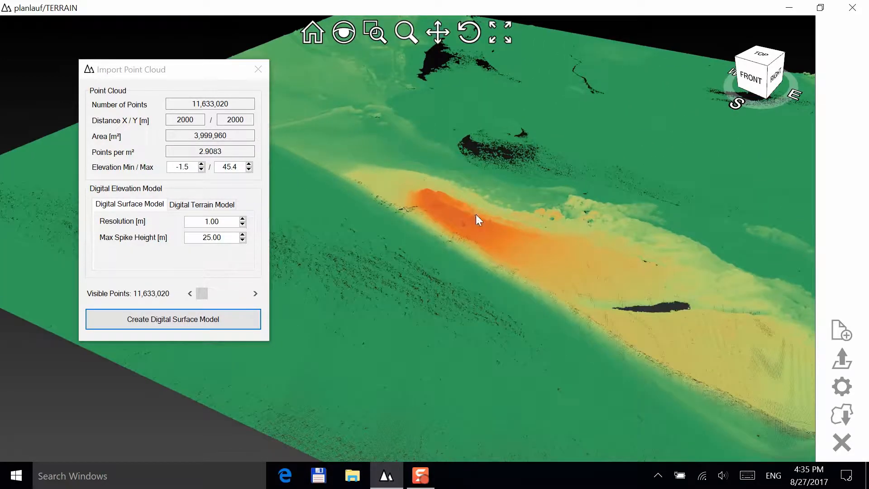
pyautogui.moveTo(202, 293); pyautogui.dragTo(216, 295)
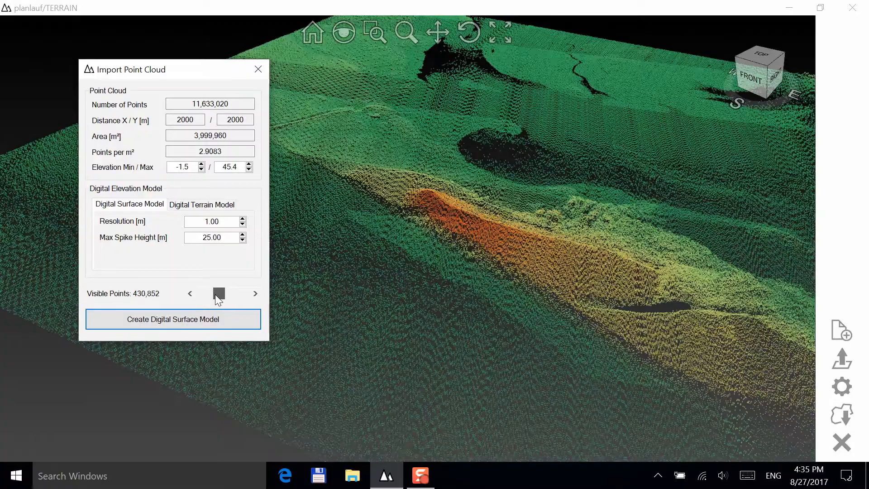
pyautogui.scroll(5, 561, 238)
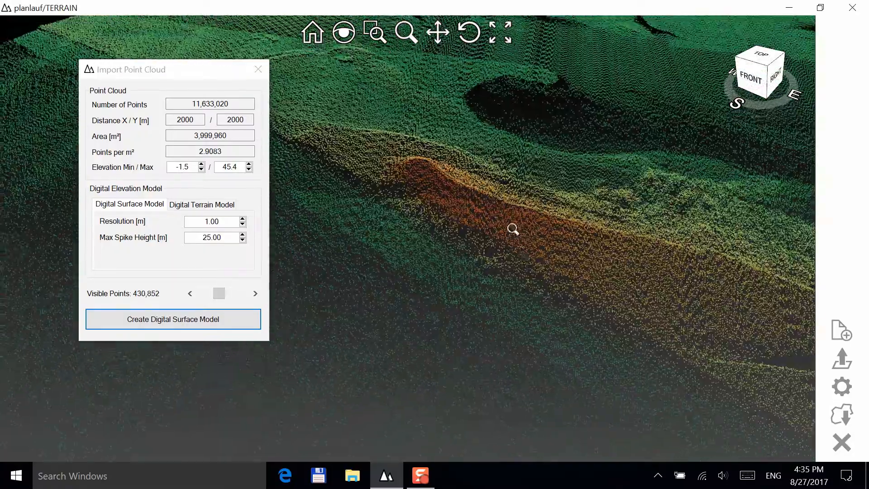
pyautogui.scroll(-5, 502, 233)
pyautogui.scroll(-3, 470, 322)
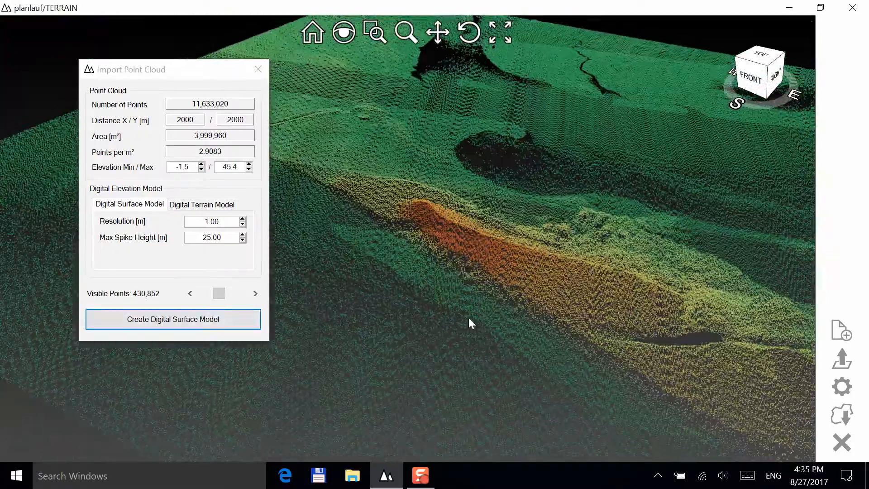
pyautogui.moveTo(220, 294); pyautogui.dragTo(202, 295)
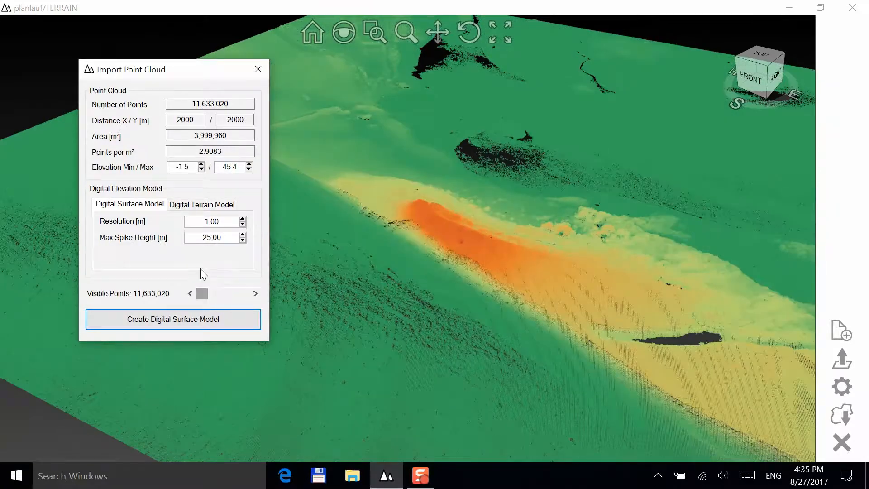
# - Review the Digital Terrain Model options, toggling the ground-points-only restriction off and back on
pyautogui.click(193, 205)
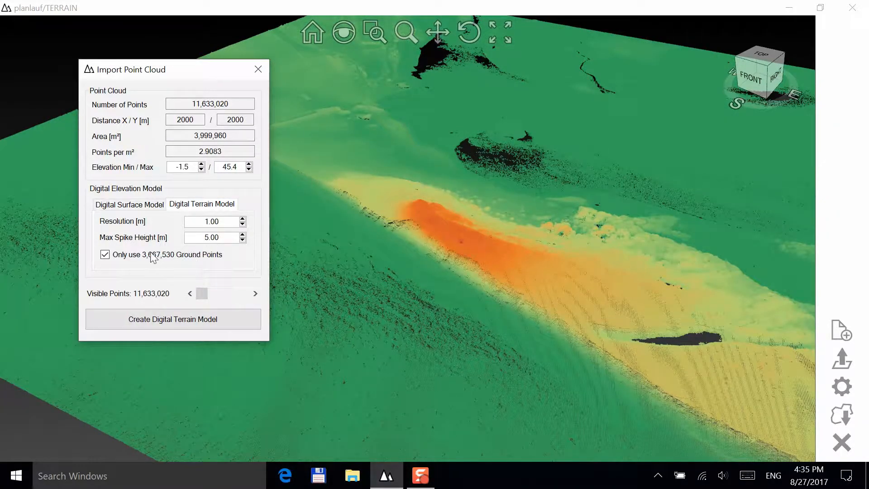
pyautogui.click(107, 254)
pyautogui.click(106, 256)
# - Set the Digital Surface Model resolution to 0.50 m
pyautogui.click(119, 207)
pyautogui.moveTo(206, 222); pyautogui.dragTo(225, 223)
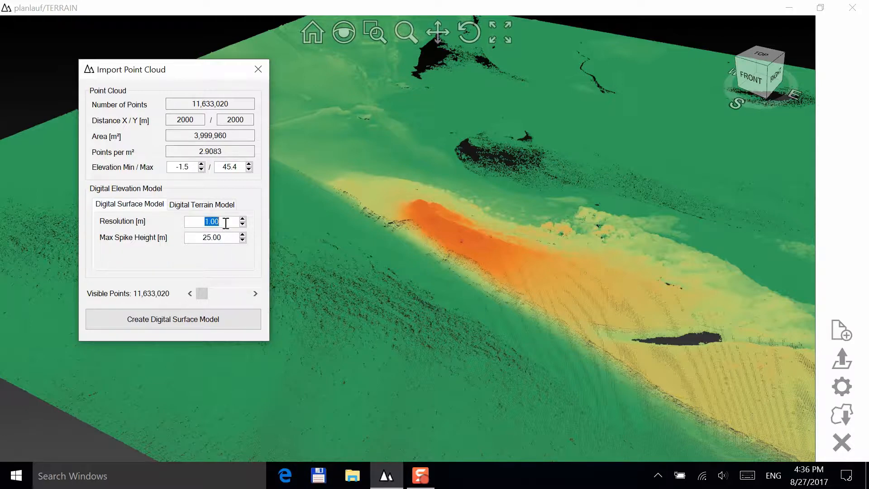
pyautogui.write('0.50')
pyautogui.click(299, 193)
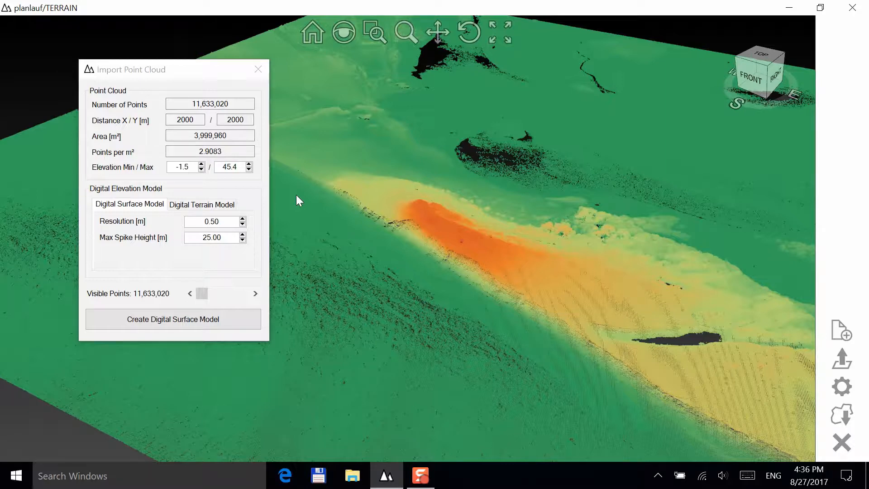
# - Set the point cloud's minimum elevation to 0.2 and create the digital surface model
pyautogui.click(201, 165)
pyautogui.click(202, 164)
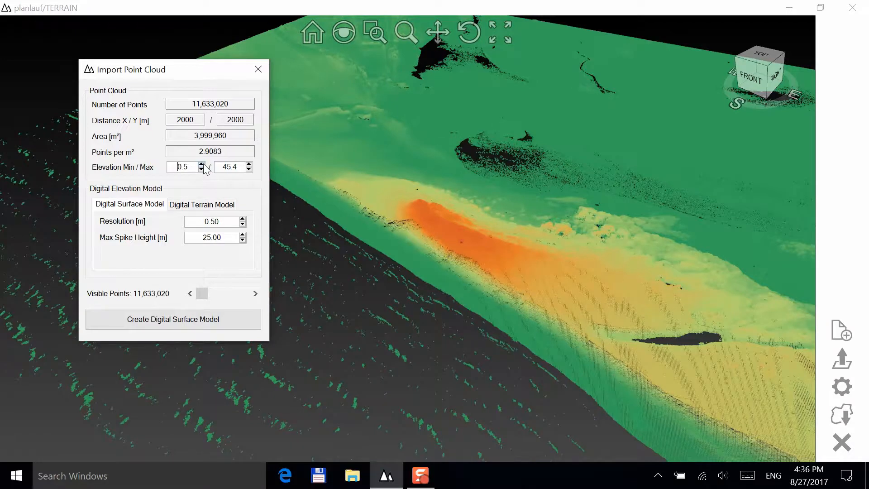
pyautogui.doubleClick(182, 166)
pyautogui.write('0.2')
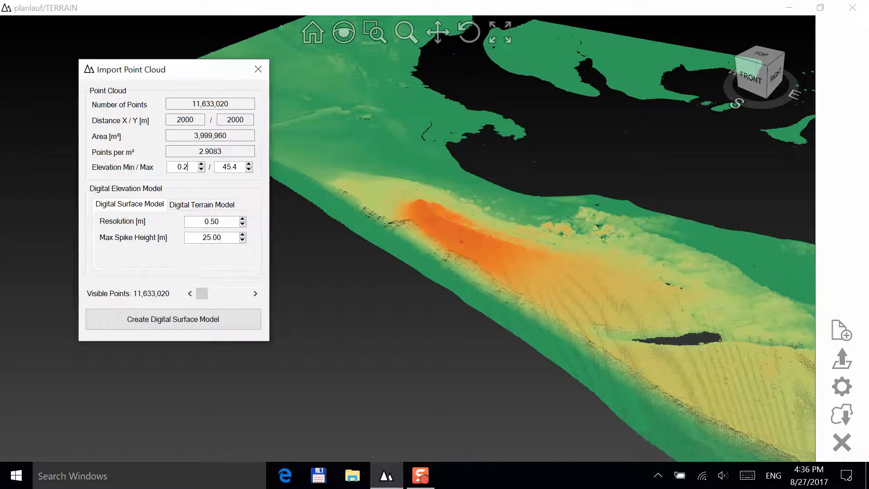
pyautogui.click(211, 321)
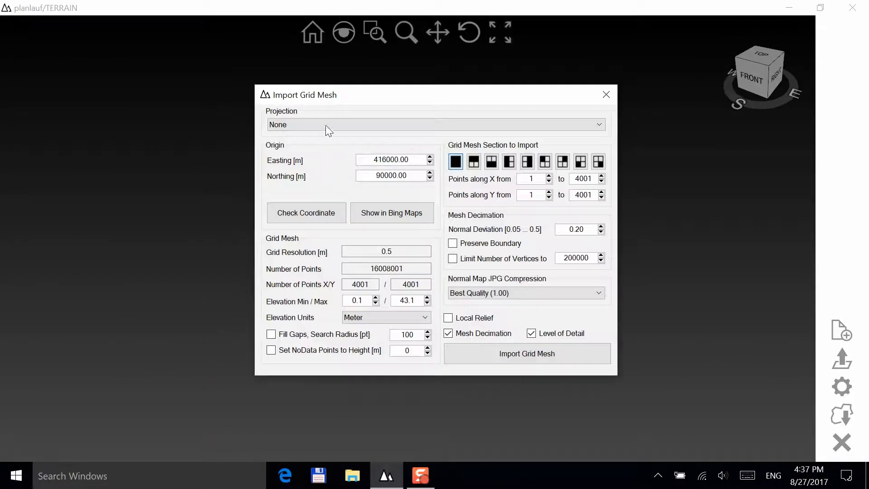
# - Set the grid mesh projection to United Kingdom, OSGB36, EPSG:27700, and enable gap filling and the NoData height option
pyautogui.click(325, 125)
pyautogui.scroll(-6, 357, 212)
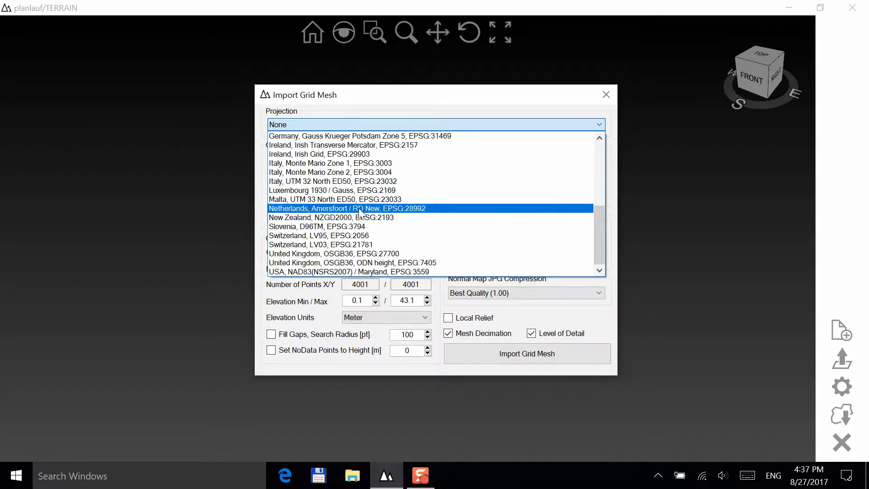
pyautogui.click(371, 254)
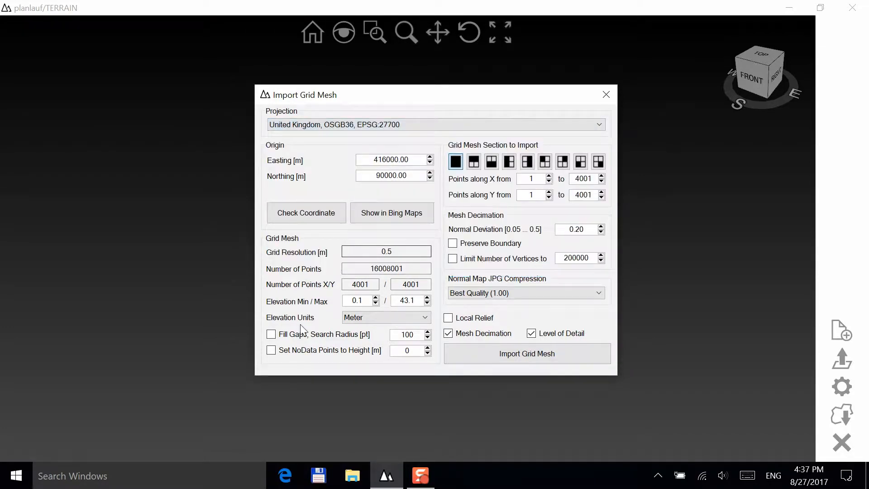
pyautogui.click(273, 336)
pyautogui.click(274, 350)
# - Limit the number of mesh vertices to 1000000 and import the grid mesh with local relief
pyautogui.click(452, 258)
pyautogui.moveTo(560, 259); pyautogui.dragTo(593, 258)
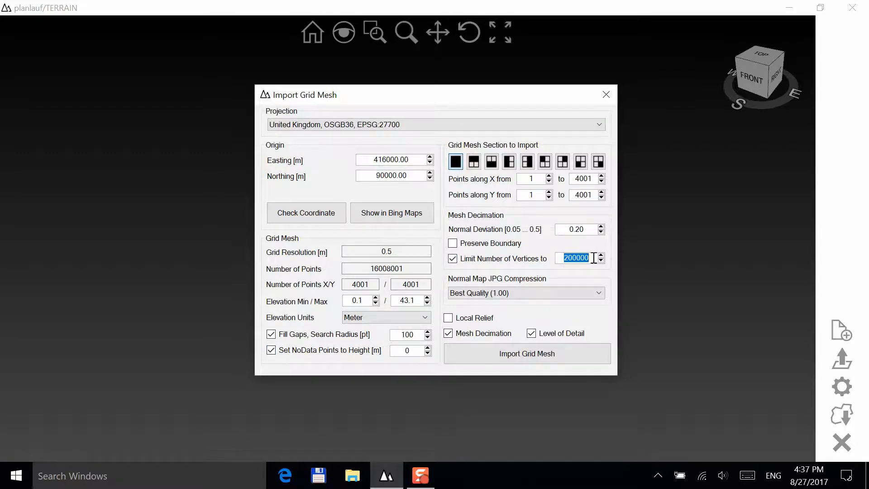
pyautogui.write('1000000')
pyautogui.click(537, 348)
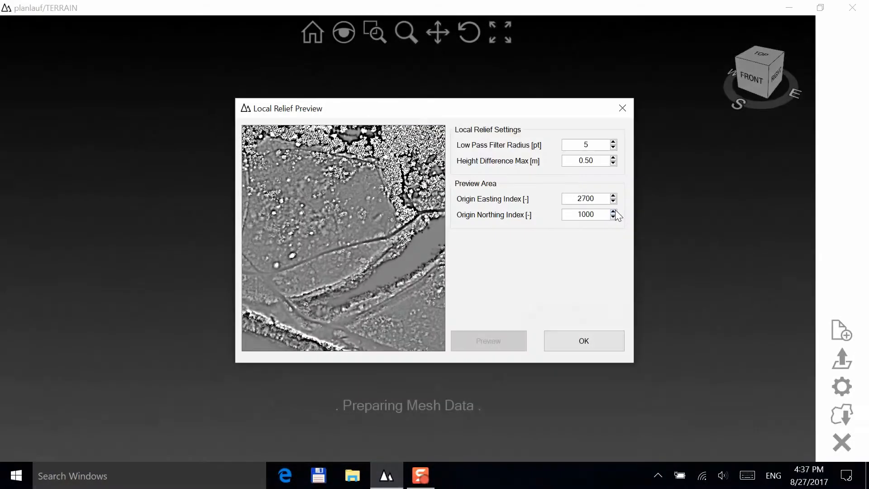
# - Move the local relief preview to northing index 1500 and preview a low pass filter radius of 10 pt
pyautogui.click(613, 212)
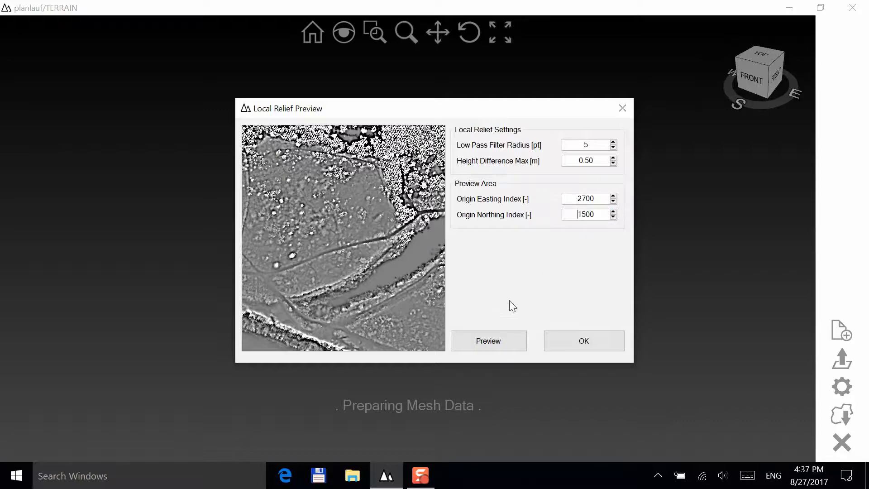
pyautogui.click(493, 342)
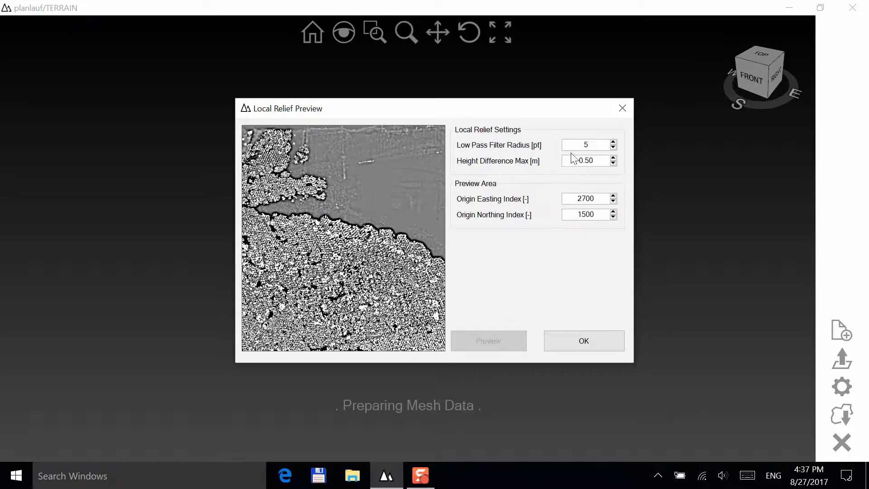
pyautogui.doubleClick(595, 144)
pyautogui.write('10')
pyautogui.click(514, 344)
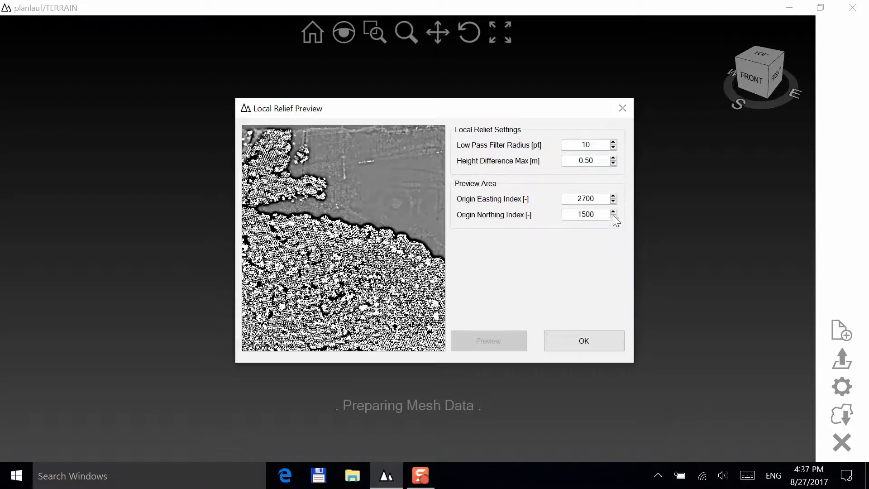
# - Set the local relief's maximum height difference to 0.20 m, preview it, and accept the settings to generate the mesh
pyautogui.doubleClick(598, 161)
pyautogui.write('0.2')
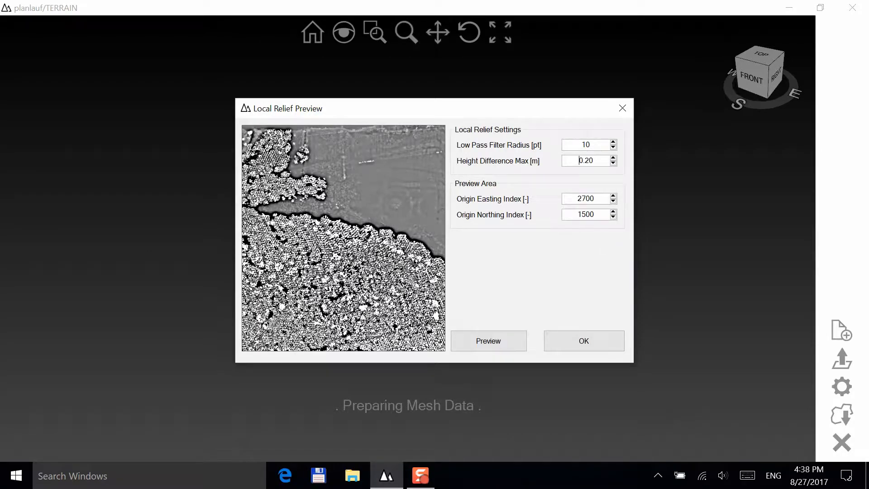
pyautogui.click(509, 336)
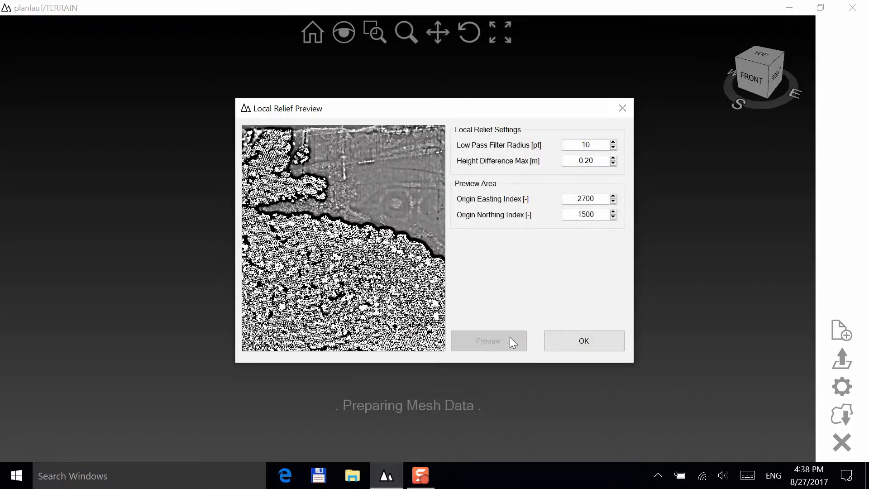
pyautogui.click(573, 340)
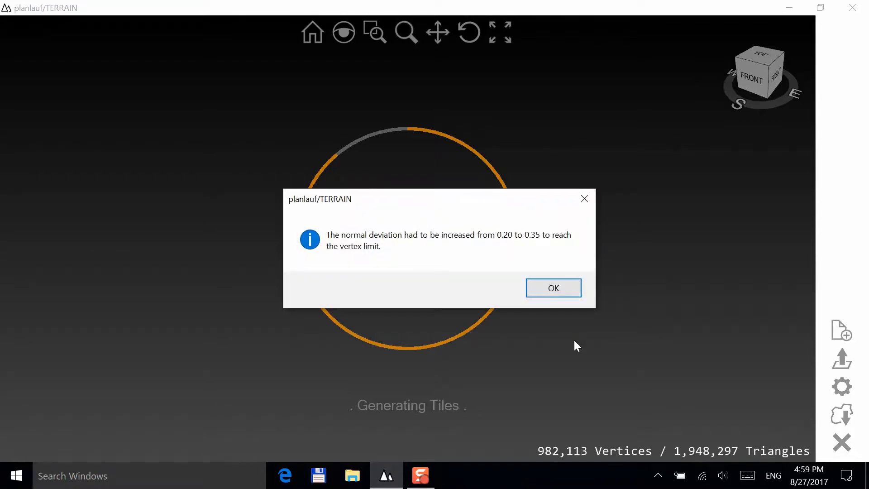
pyautogui.click(548, 290)
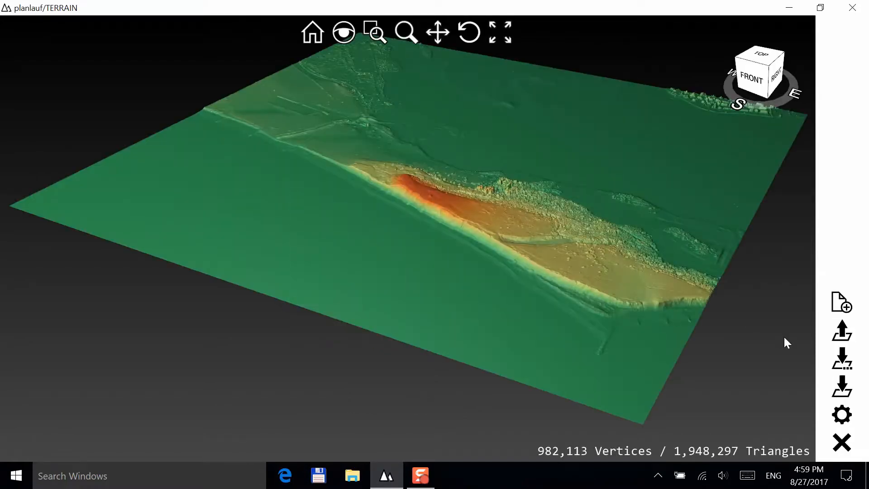
# - Save the generated terrain tile as HengistburyHead in Documents
pyautogui.click(842, 386)
pyautogui.click(270, 263)
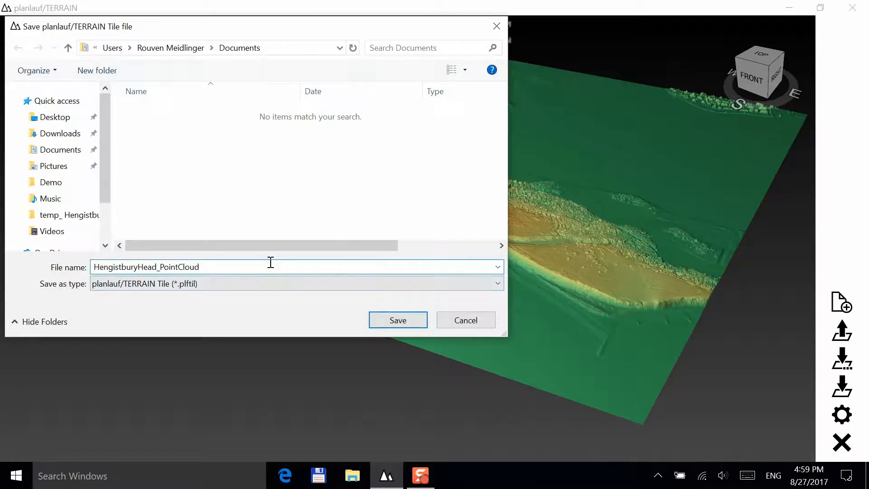
pyautogui.press('BackSpace')
pyautogui.press('BackSpace')
pyautogui.press('BackSpace')
pyautogui.press('BackSpace')
pyautogui.press('BackSpace')
pyautogui.press('BackSpace')
pyautogui.press('BackSpace')
pyautogui.press('BackSpace')
pyautogui.press('BackSpace')
pyautogui.press('BackSpace')
pyautogui.press('BackSpace')
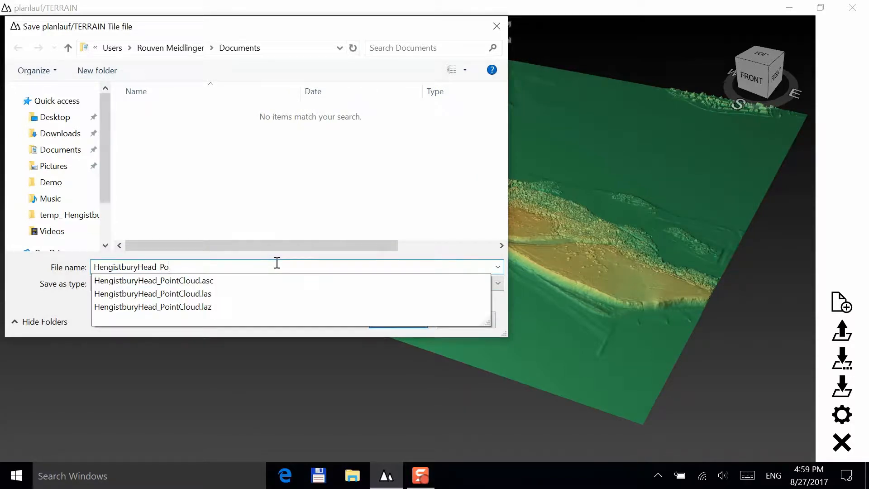
pyautogui.press('Return')
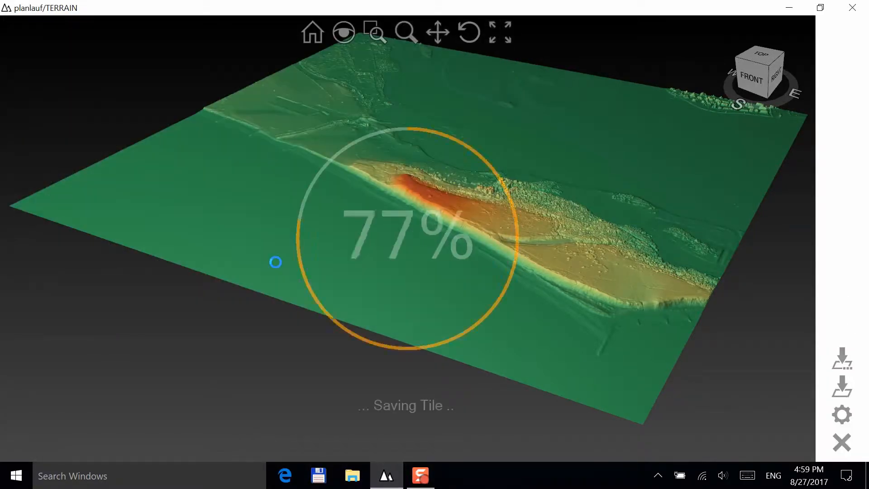
# - Create a new terrain project and load the HengistburyHead tile into it
pyautogui.click(840, 301)
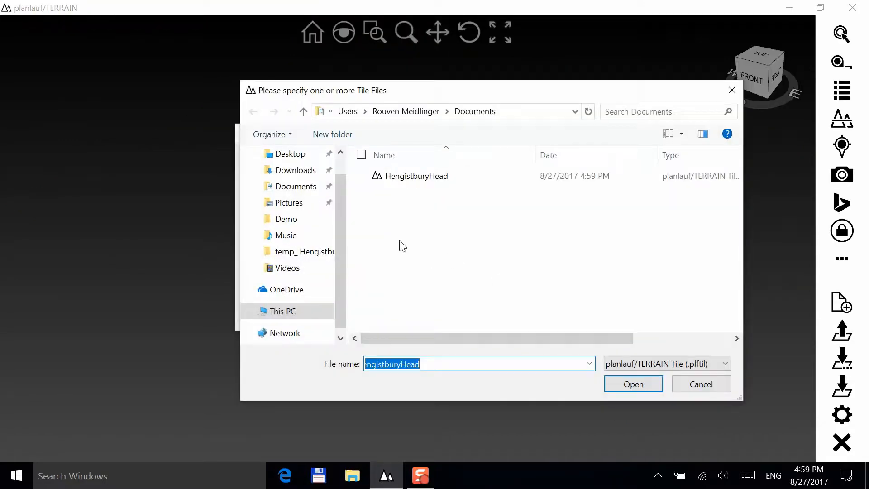
pyautogui.doubleClick(411, 178)
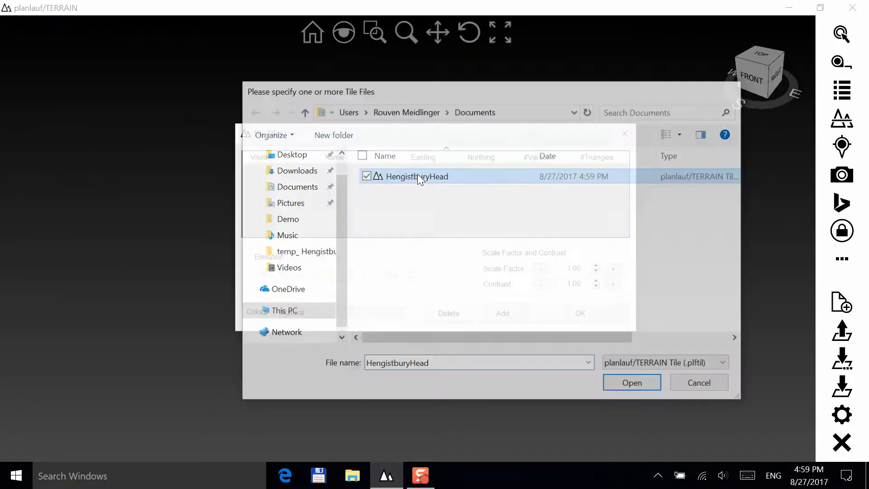
pyautogui.click(574, 314)
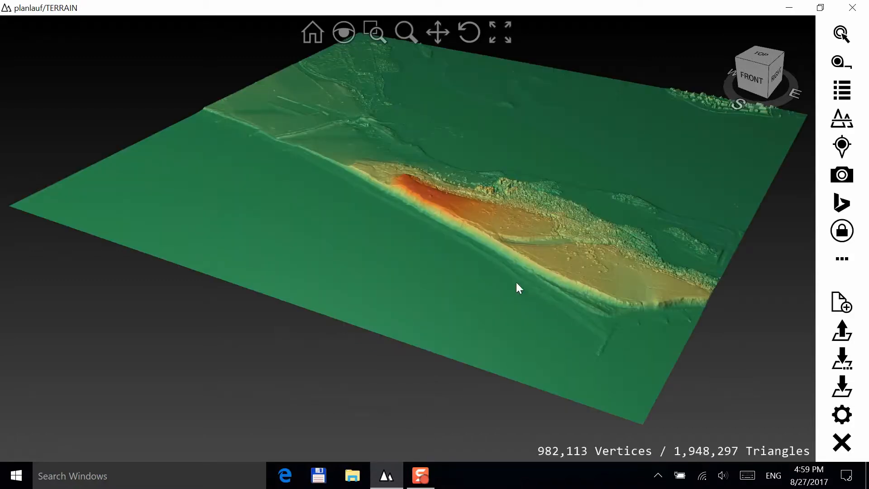
# - Set the shading contrast of the HengistburyHead terrain to 2.00 in the tile and shading settings
pyautogui.moveTo(460, 194); pyautogui.dragTo(506, 281)
pyautogui.scroll(8, 469, 175)
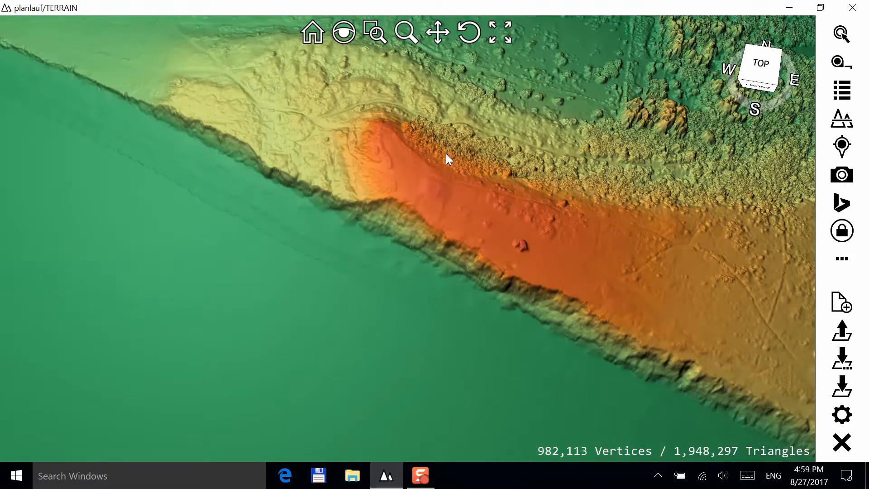
pyautogui.moveTo(446, 159); pyautogui.dragTo(540, 163)
pyautogui.click(843, 267)
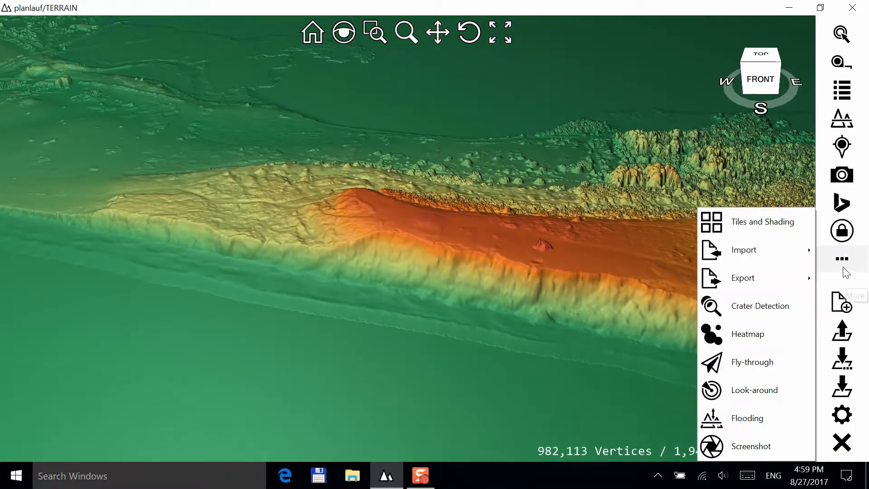
pyautogui.click(770, 227)
pyautogui.click(613, 284)
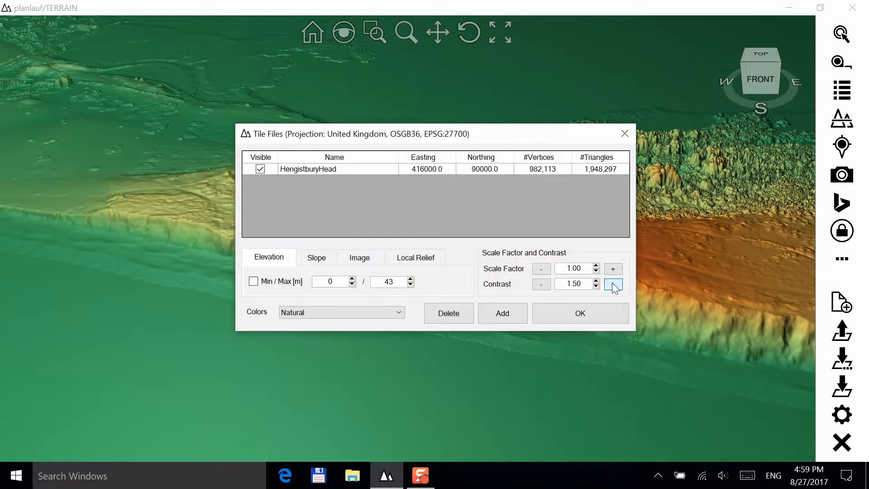
pyautogui.click(613, 284)
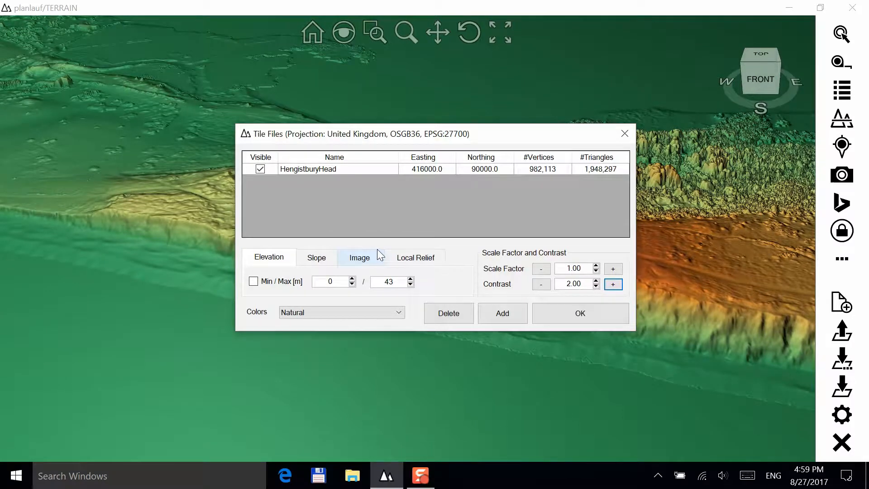
# - Switch the HengistburyHead terrain shading to local relief and accept the tile settings
pyautogui.click(436, 257)
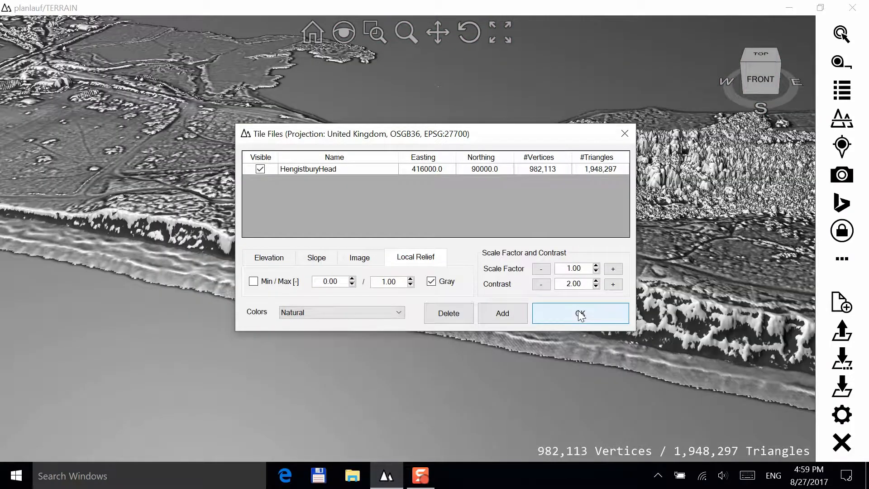
pyautogui.click(579, 314)
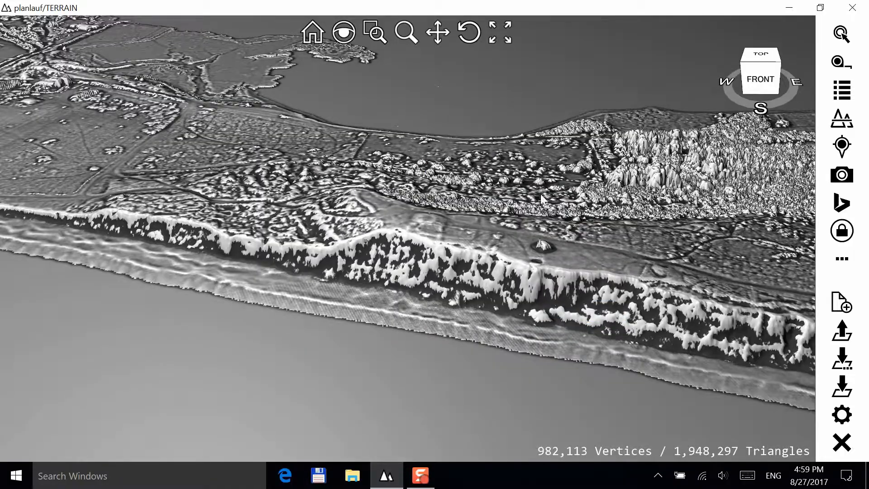
# - Place a pin named Burial Mound on the circular mound in the open field north of the woodland
pyautogui.moveTo(547, 234); pyautogui.dragTo(621, 241, button='middle')
pyautogui.keyDown('ctrl'); pyautogui.moveTo(688, 208); pyautogui.dragTo(394, 261, button='middle'); pyautogui.keyUp('ctrl')
pyautogui.scroll(3, 425, 199)
pyautogui.keyDown('ctrl'); pyautogui.moveTo(665, 147); pyautogui.dragTo(550, 229, button='middle'); pyautogui.keyUp('ctrl')
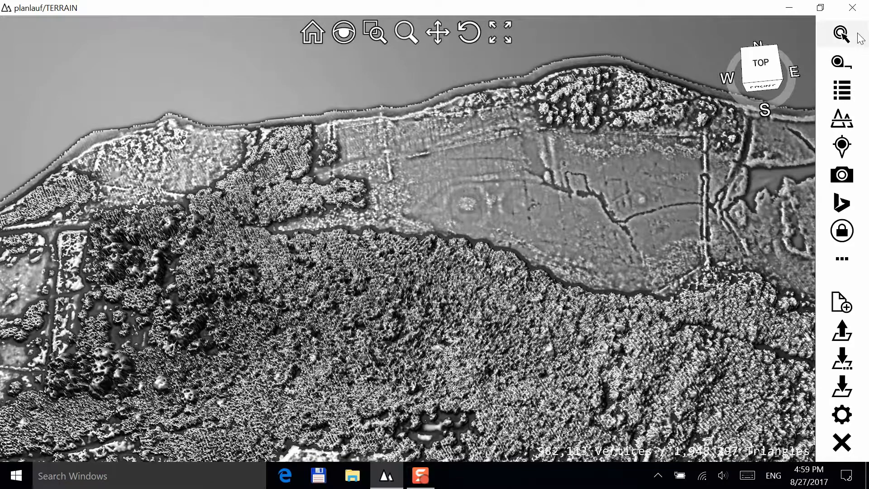
pyautogui.click(841, 34)
pyautogui.click(746, 32)
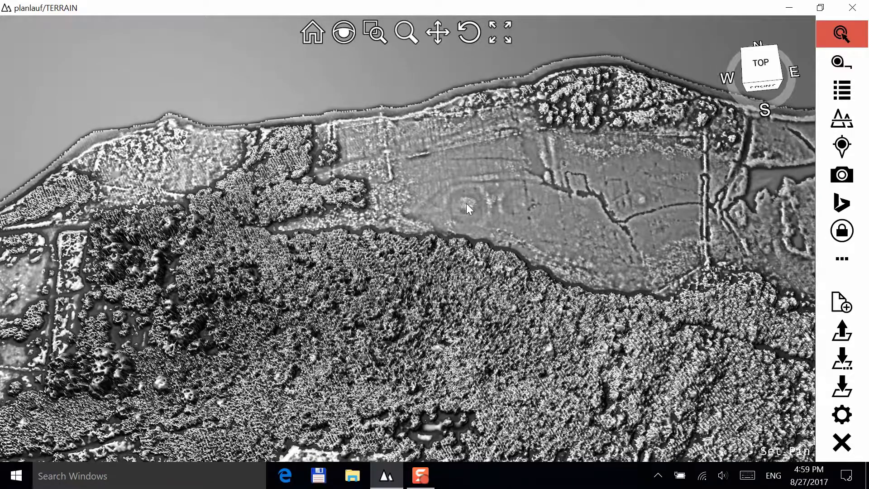
pyautogui.click(466, 202)
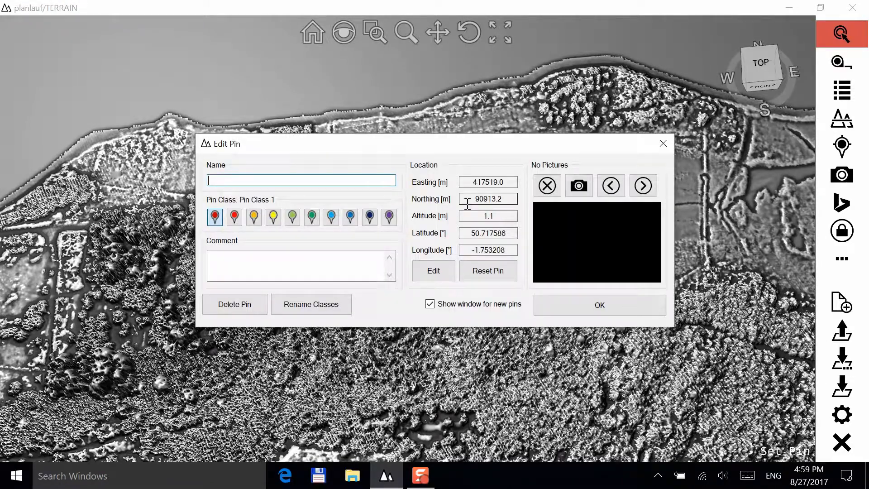
pyautogui.write('Burial Mound')
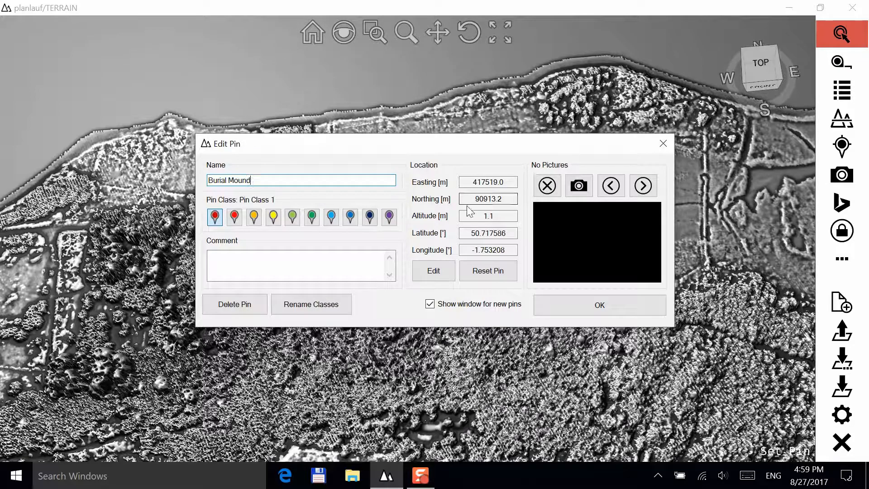
pyautogui.click(582, 302)
# - Place a pin named Double Dykes on the long double earthwork at the western end of the headland
pyautogui.scroll(-3, 421, 251)
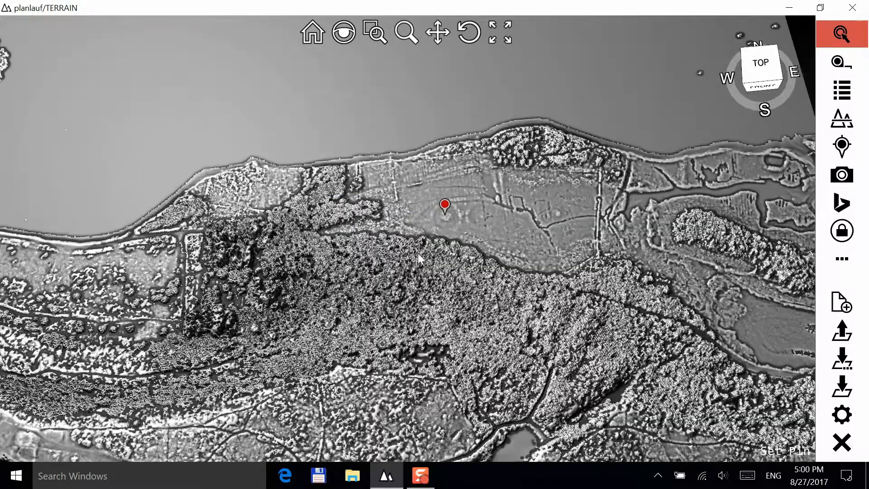
pyautogui.moveTo(367, 236); pyautogui.dragTo(696, 226, button='middle')
pyautogui.moveTo(272, 230); pyautogui.dragTo(605, 233, button='middle')
pyautogui.moveTo(317, 257); pyautogui.dragTo(393, 258, button='middle')
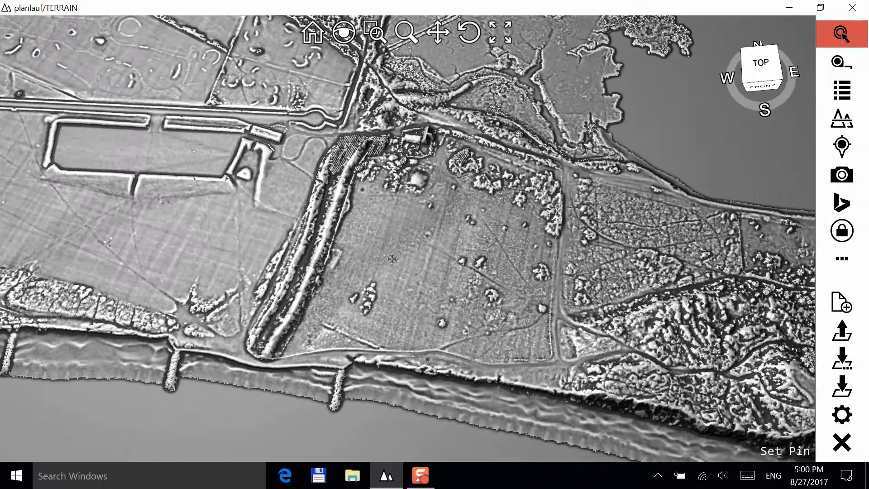
pyautogui.click(312, 244)
pyautogui.write('Double Dykes')
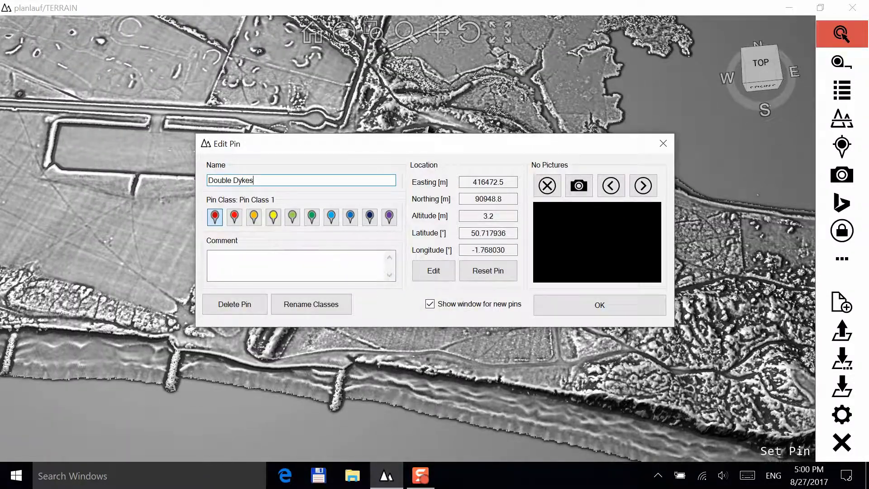
pyautogui.click(568, 304)
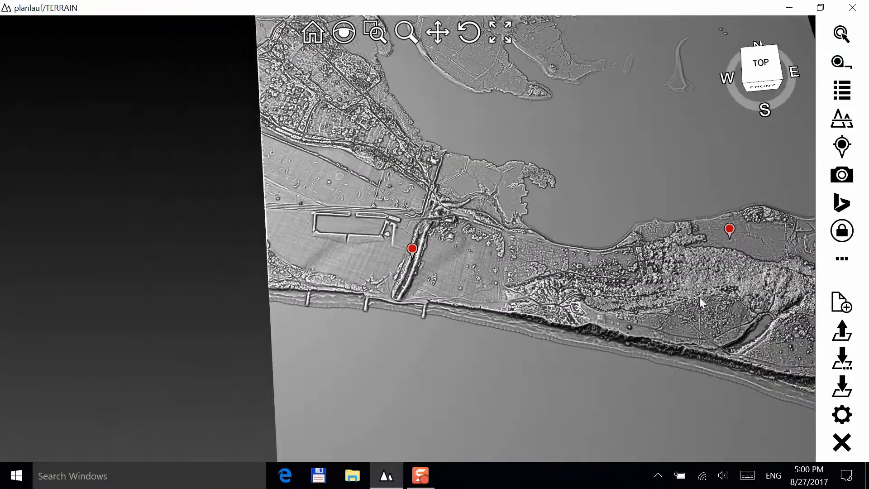
# - Set the pin style to names with short lines in the display settings
pyautogui.click(842, 414)
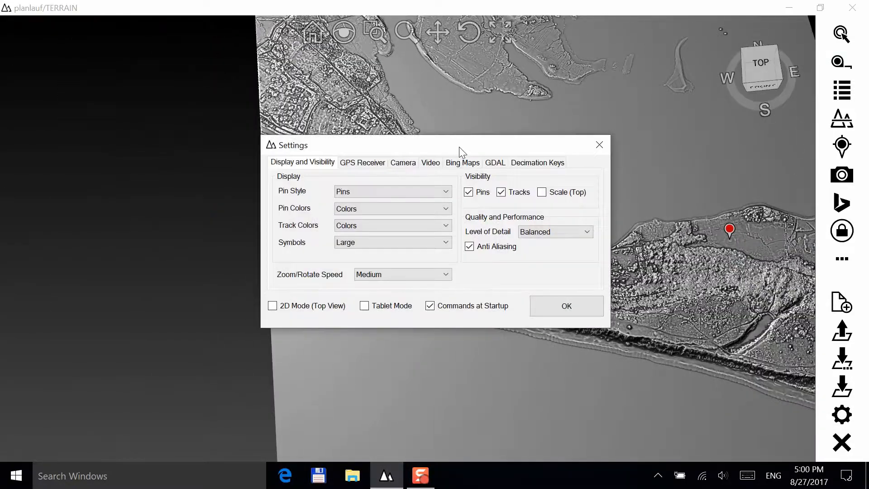
pyautogui.moveTo(459, 146); pyautogui.dragTo(295, 93)
pyautogui.click(249, 140)
pyautogui.click(237, 147)
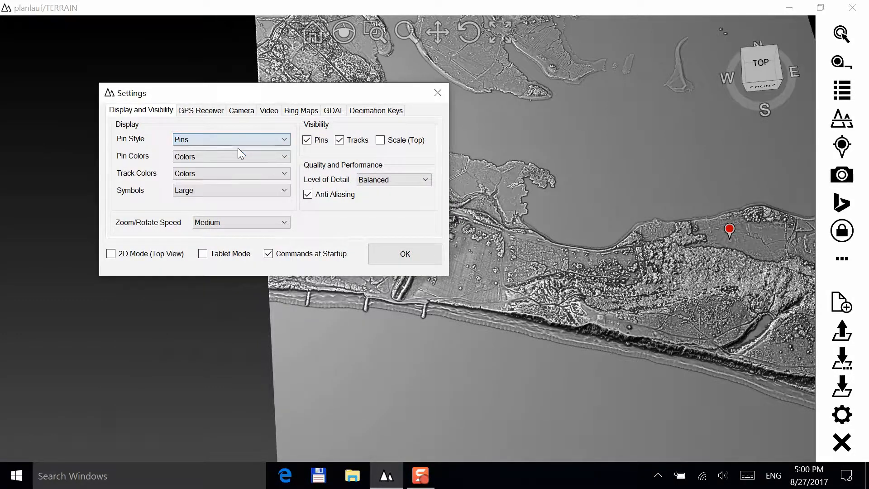
pyautogui.press('Down')
pyautogui.press('Down')
pyautogui.press('Down')
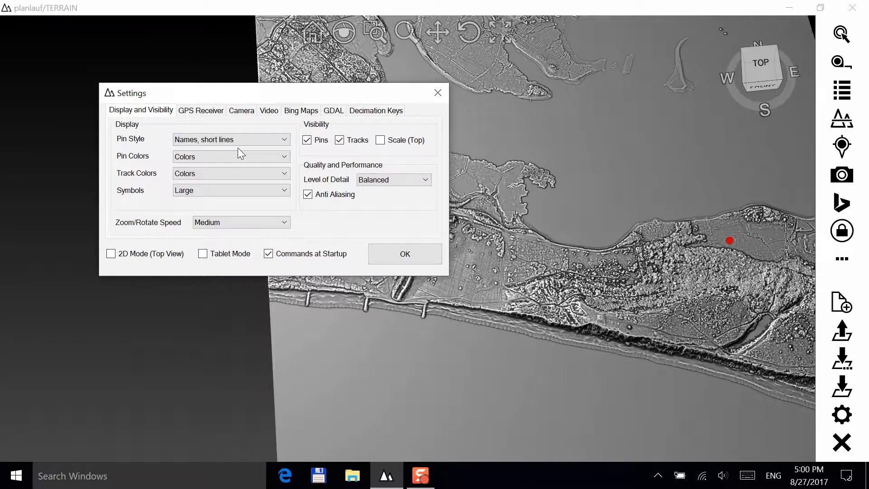
pyautogui.press('Down')
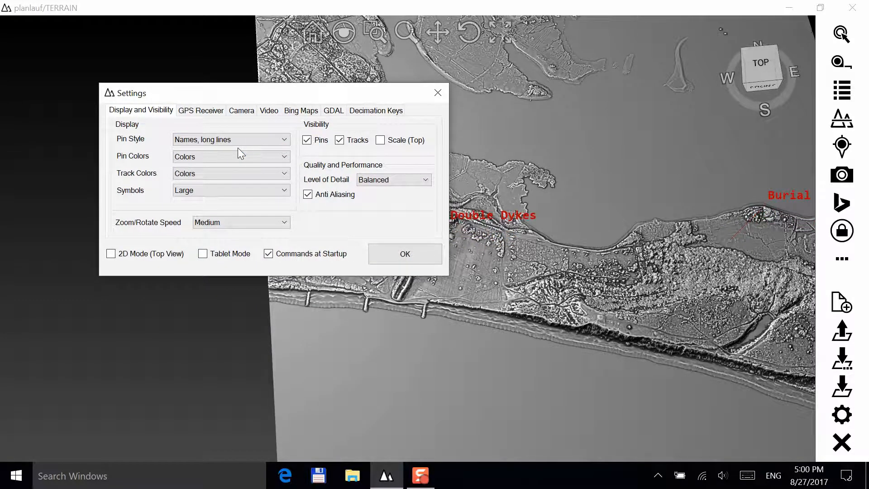
pyautogui.press('Up')
pyautogui.press('Up')
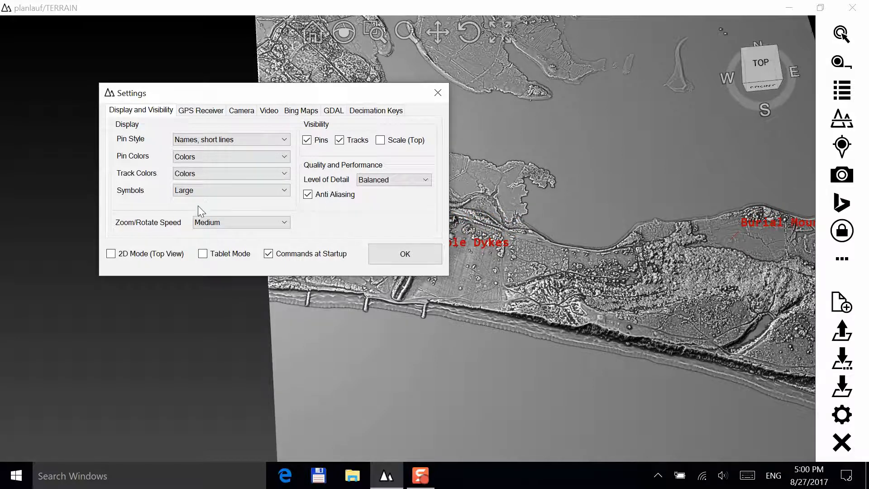
# - Set the pin colors to White and accept the display settings
pyautogui.click(204, 156)
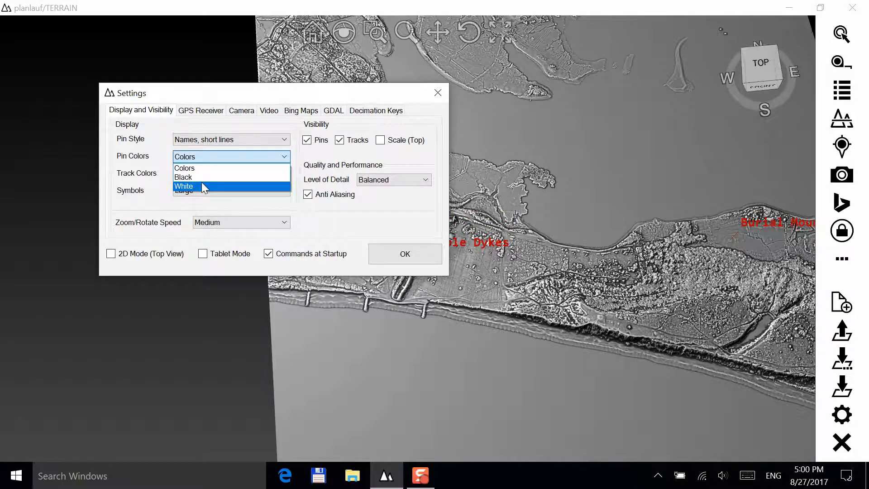
pyautogui.click(202, 186)
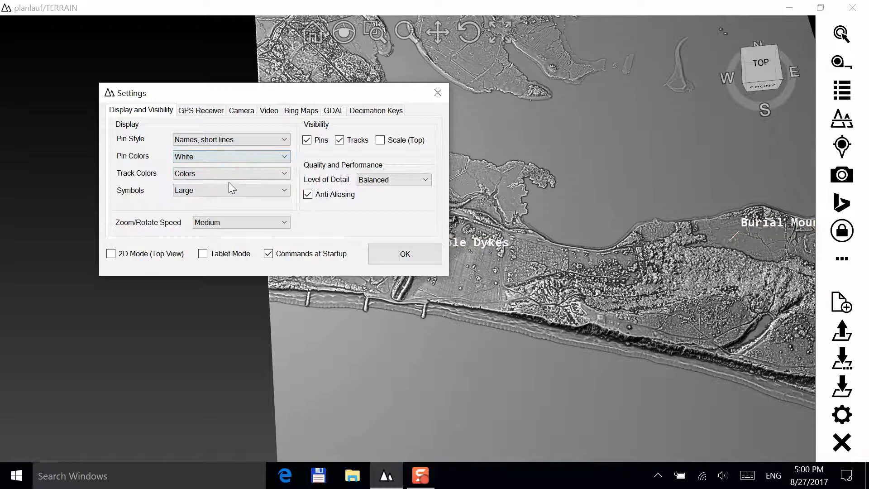
pyautogui.click(403, 251)
# - Shade the terrain with the HengistburyHead_Aerial image from Documents and accept the tile settings
pyautogui.moveTo(498, 222); pyautogui.dragTo(427, 190)
pyautogui.moveTo(468, 253); pyautogui.dragTo(497, 227, button='middle')
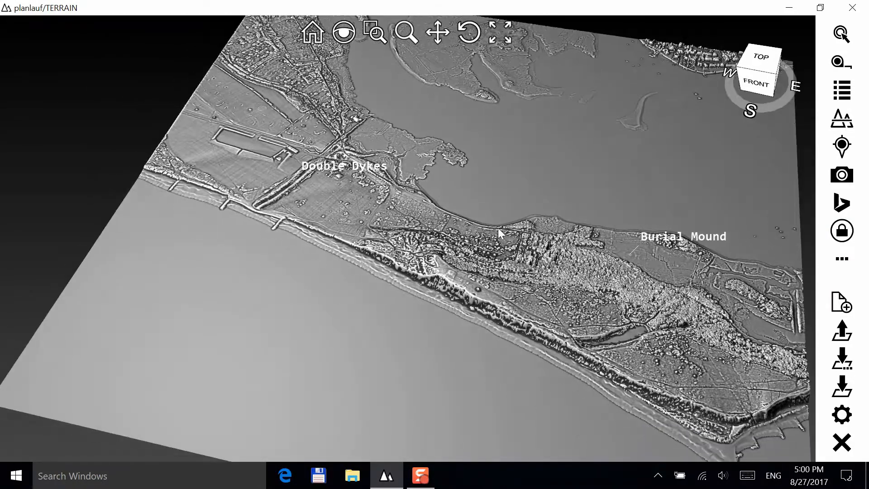
pyautogui.click(841, 258)
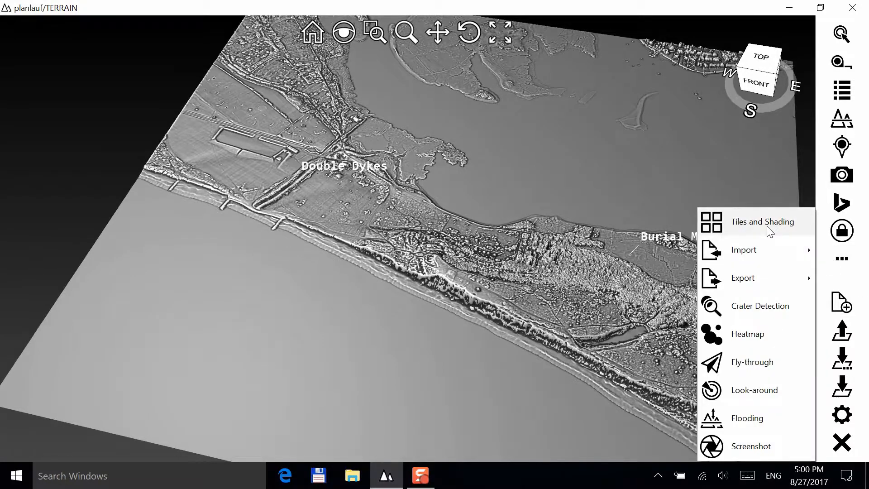
pyautogui.click(764, 230)
pyautogui.click(368, 256)
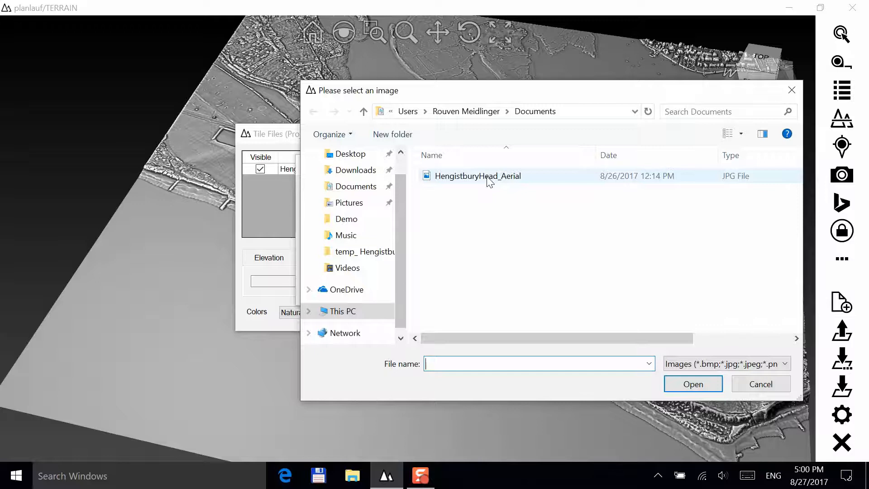
pyautogui.doubleClick(487, 178)
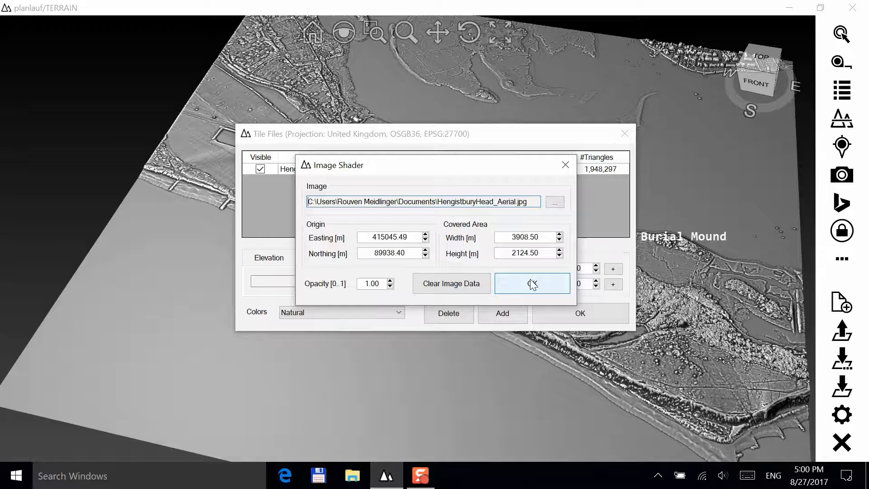
pyautogui.click(532, 284)
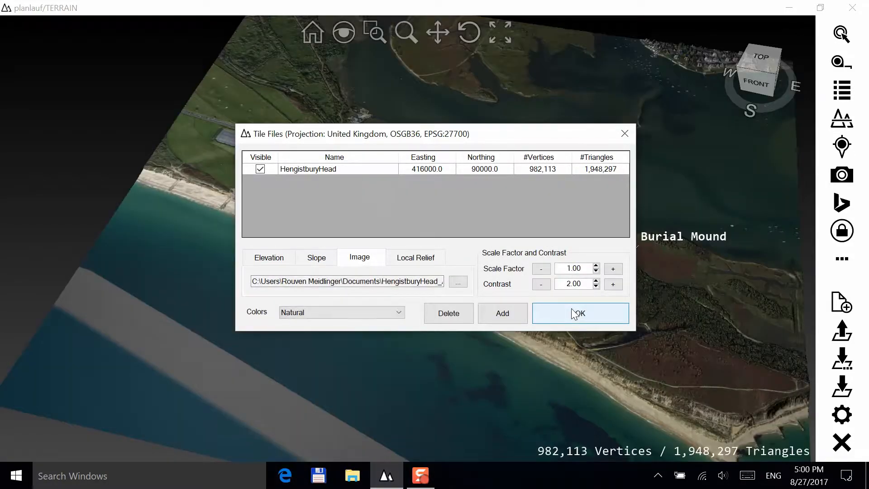
pyautogui.click(573, 312)
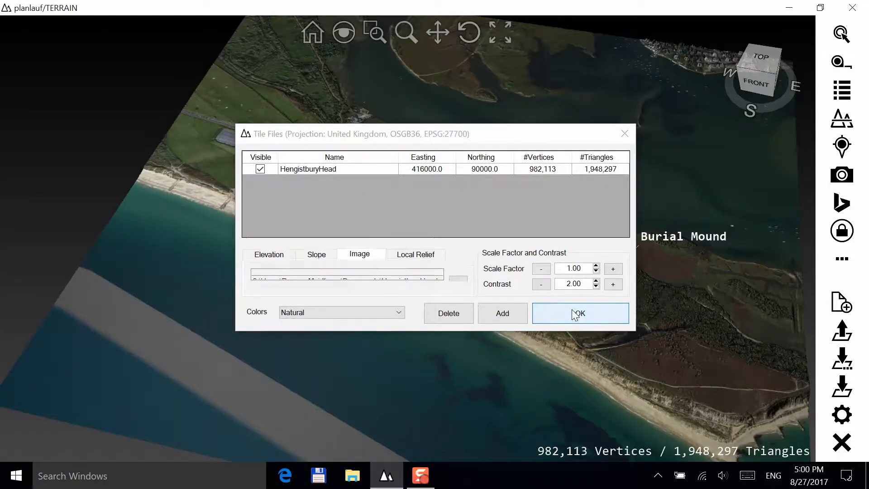
# - Align the aerial image with the building near the path by setting its origin to easting 415047.49 and northing 89939.40
pyautogui.scroll(6, 514, 277)
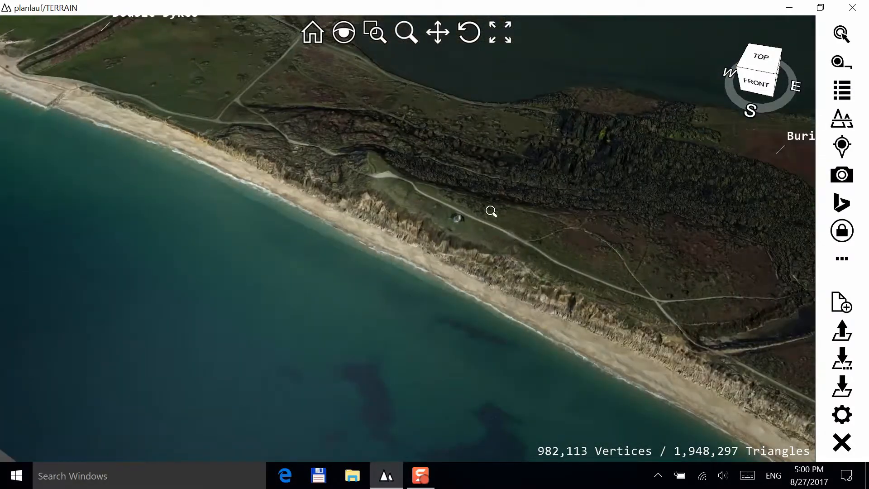
pyautogui.scroll(5, 491, 212)
pyautogui.moveTo(545, 168); pyautogui.dragTo(487, 208, button='middle')
pyautogui.scroll(3, 487, 207)
pyautogui.moveTo(490, 210); pyautogui.dragTo(534, 199)
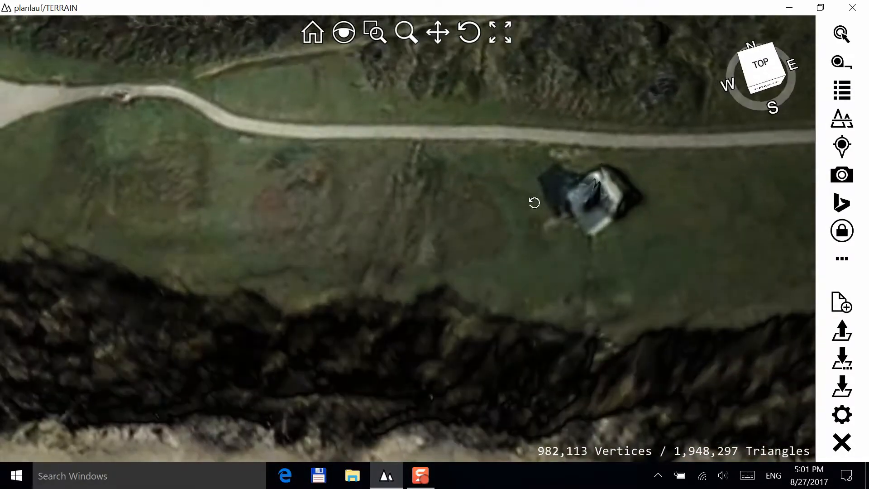
pyautogui.click(842, 258)
pyautogui.click(722, 222)
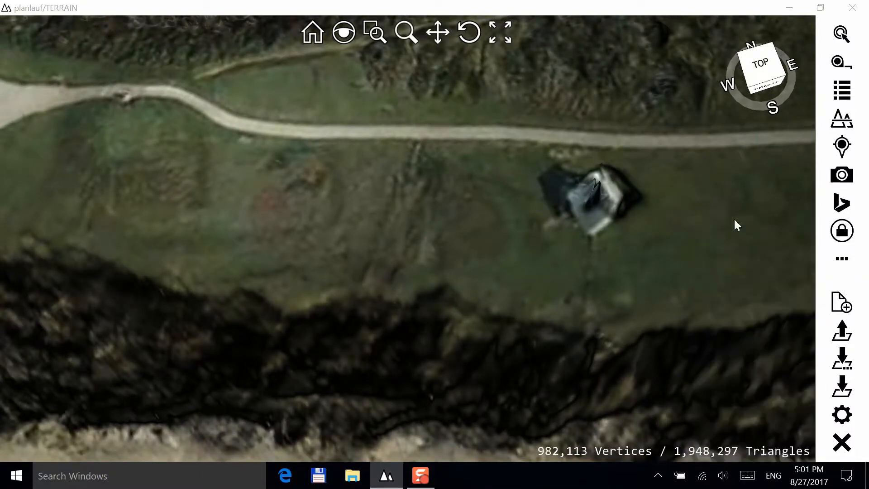
pyautogui.moveTo(432, 131); pyautogui.dragTo(286, 128)
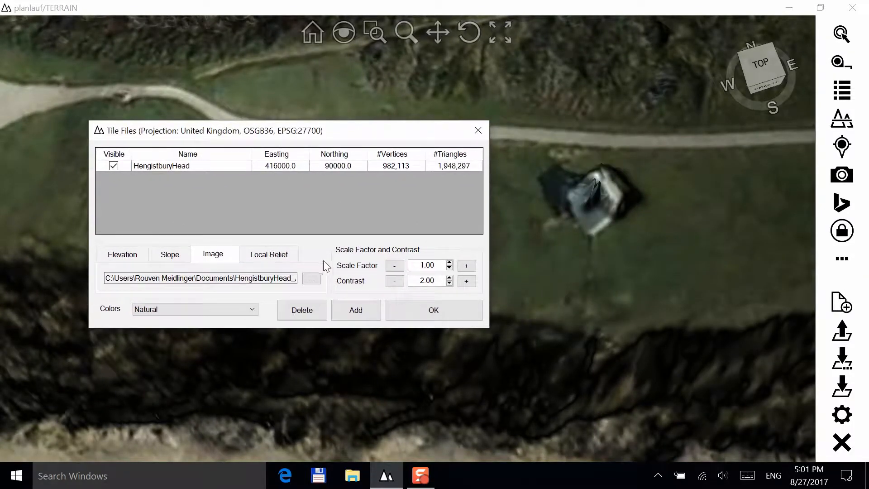
pyautogui.click(312, 278)
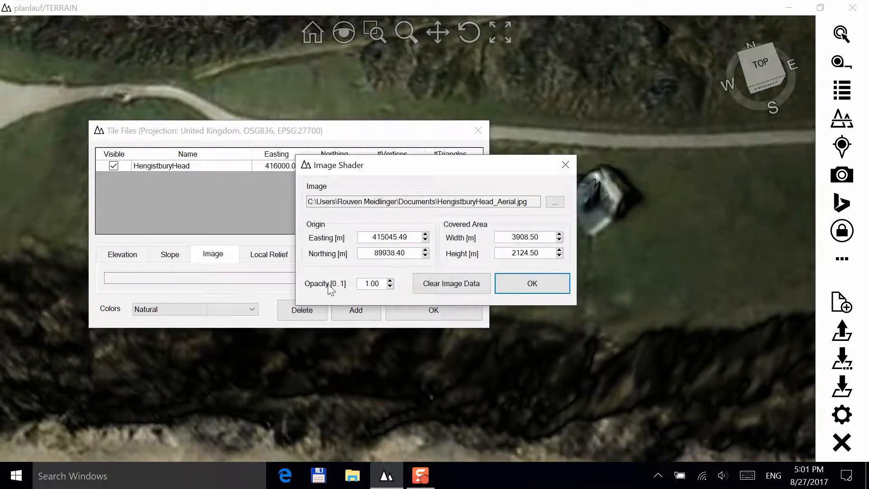
pyautogui.click(425, 235)
pyautogui.click(426, 235)
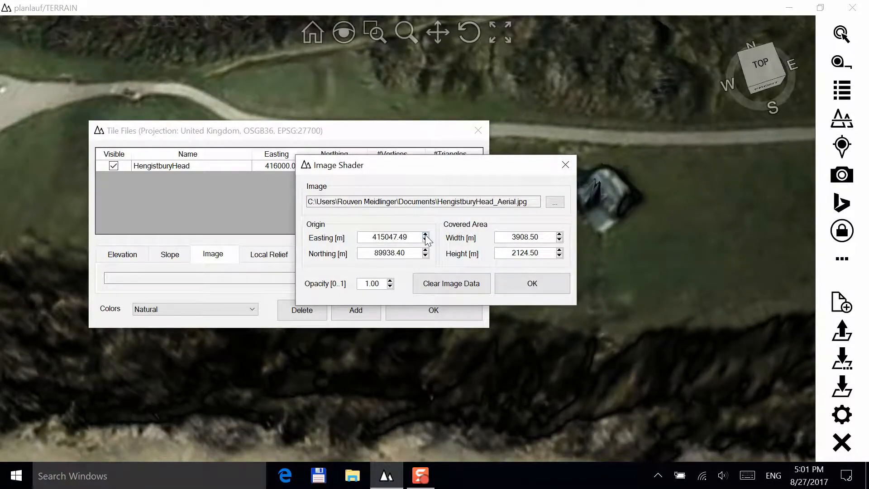
pyautogui.click(426, 250)
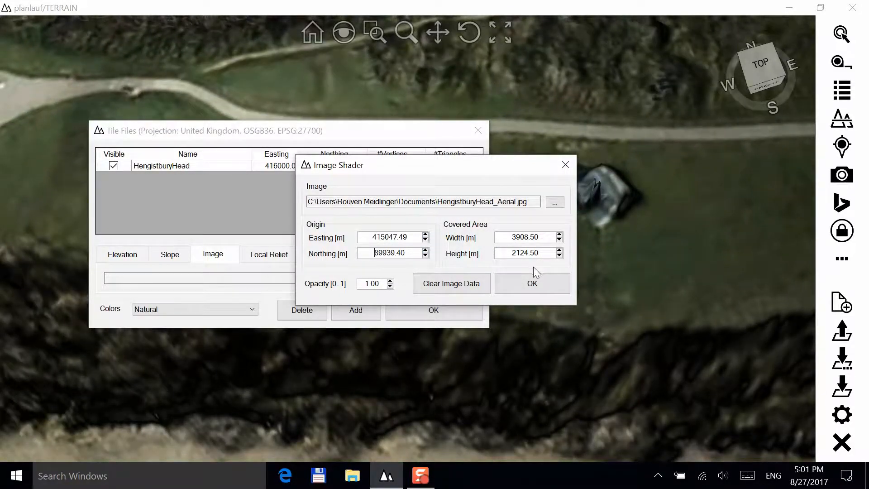
pyautogui.click(529, 282)
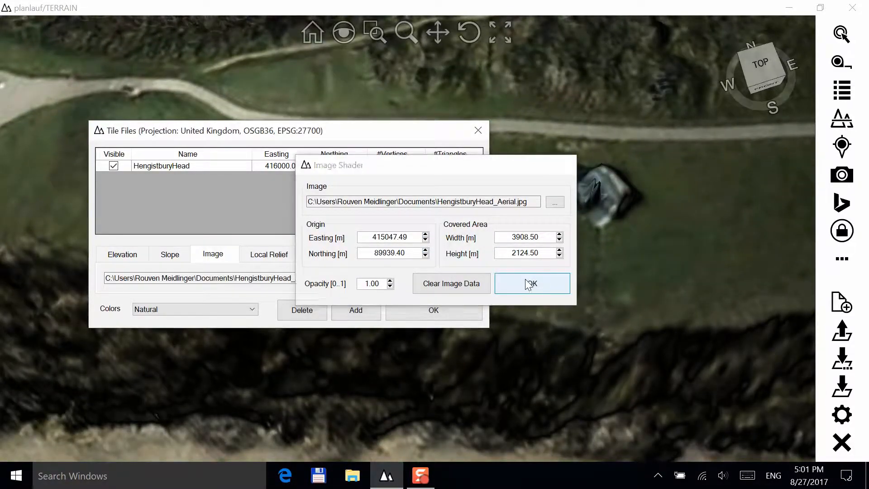
pyautogui.click(448, 310)
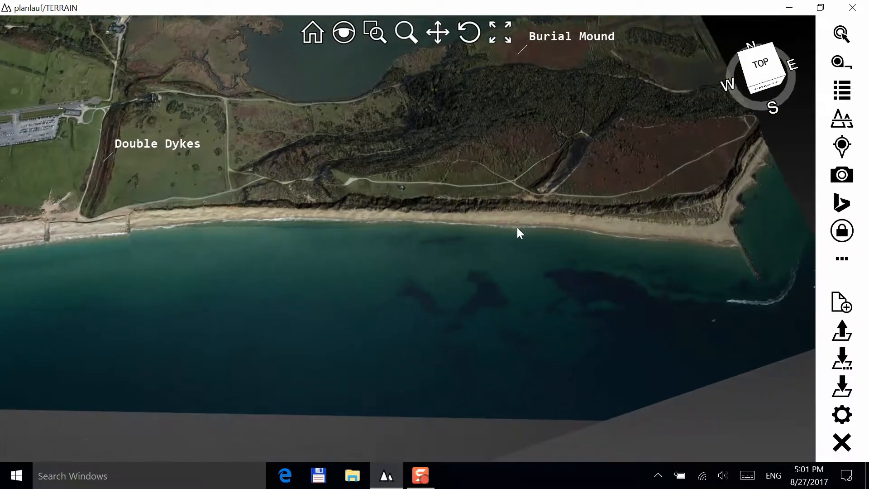
# - Start a manual track and plot it westward over the sea, parallel to the beach, for about 1090 m
pyautogui.click(835, 151)
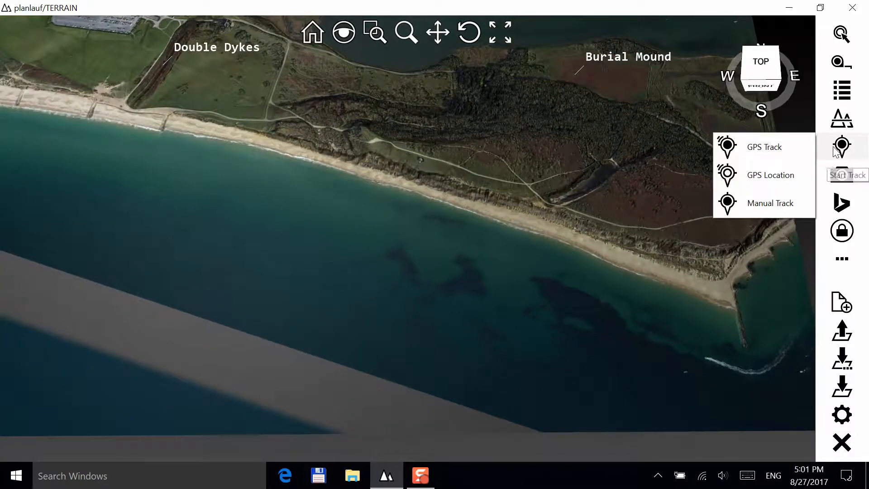
pyautogui.click(770, 203)
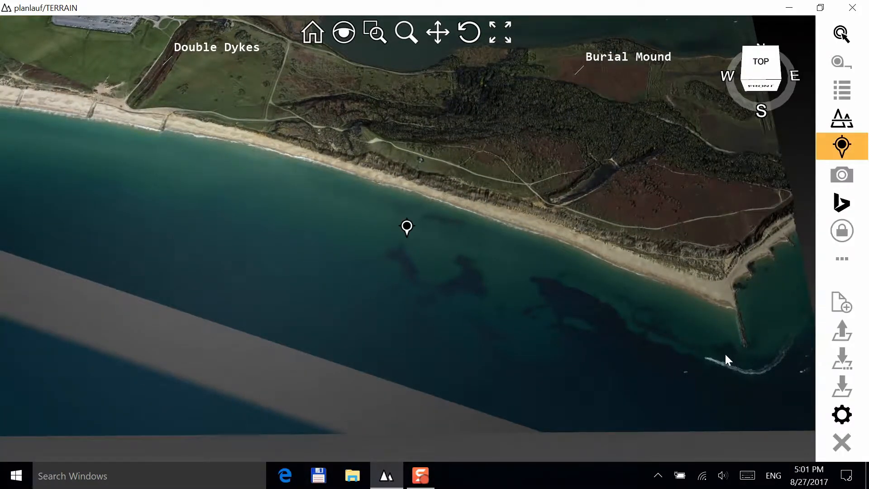
pyautogui.click(650, 329)
pyautogui.click(571, 298)
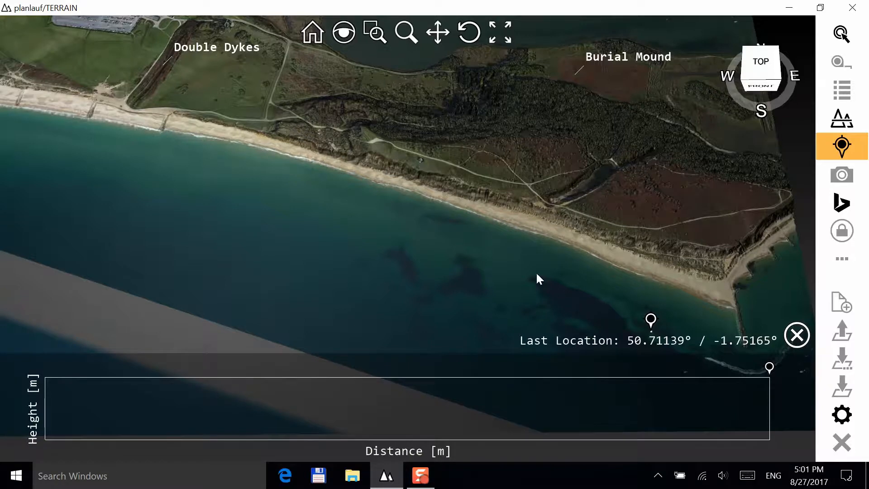
pyautogui.click(490, 261)
pyautogui.click(387, 226)
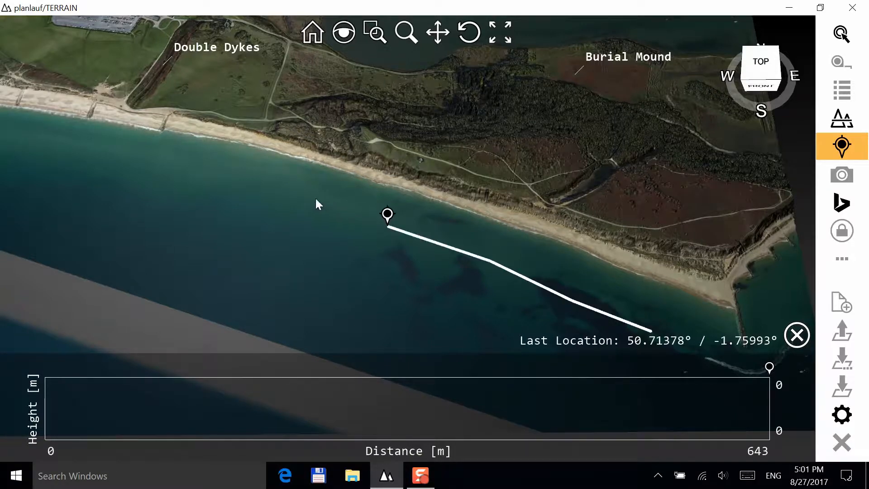
pyautogui.click(288, 194)
pyautogui.click(211, 178)
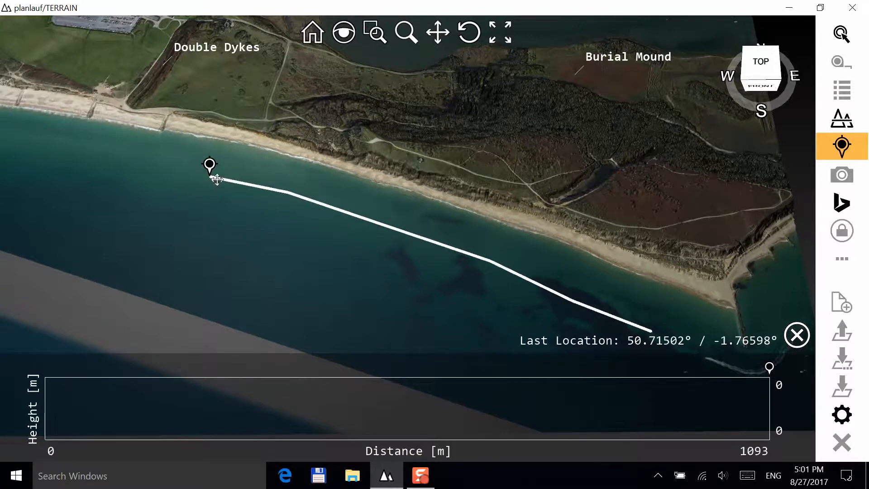
# - Extend the manual track to about 1610 m, curving ashore across the beach to the field west of Double Dykes, and end it
pyautogui.moveTo(210, 178); pyautogui.dragTo(357, 250)
pyautogui.click(326, 240)
pyautogui.click(277, 219)
pyautogui.click(261, 188)
pyautogui.click(260, 147)
pyautogui.doubleClick(274, 122)
pyautogui.click(432, 287)
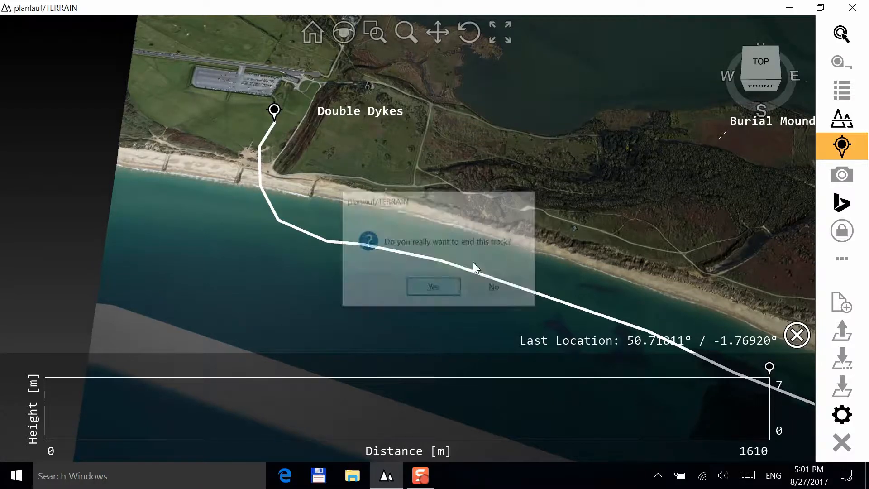
# - Edit the manual track's points to smooth its bend from the sea onto the beach near Double Dykes, and finish editing
pyautogui.moveTo(582, 258); pyautogui.dragTo(490, 204)
pyautogui.click(502, 257)
pyautogui.click(343, 218)
pyautogui.click(547, 334)
pyautogui.moveTo(334, 163); pyautogui.dragTo(565, 264)
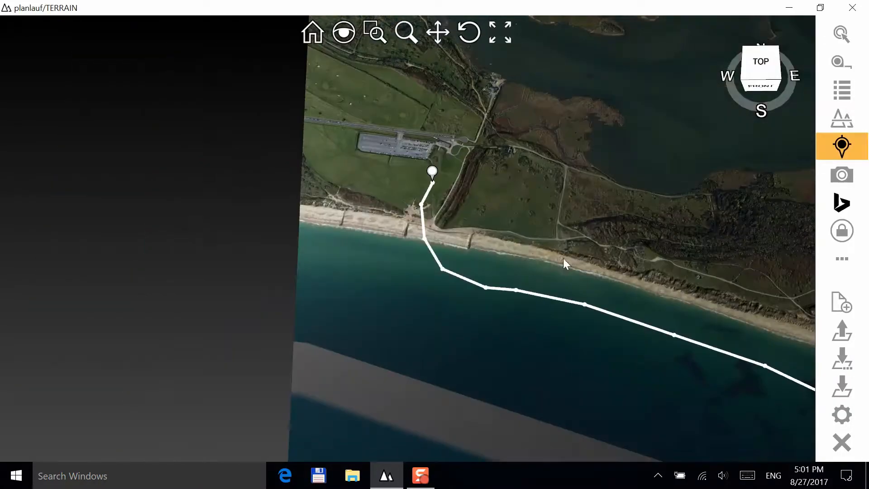
pyautogui.scroll(3, 459, 227)
pyautogui.moveTo(434, 209); pyautogui.dragTo(427, 209, button='right')
pyautogui.moveTo(452, 265); pyautogui.dragTo(447, 261, button='right')
pyautogui.moveTo(438, 242); pyautogui.dragTo(446, 271, button='middle')
pyautogui.moveTo(508, 309); pyautogui.dragTo(506, 311, button='right')
pyautogui.moveTo(547, 323); pyautogui.dragTo(603, 329, button='right')
pyautogui.moveTo(660, 336); pyautogui.dragTo(656, 330, button='right')
pyautogui.scroll(1, 460, 266)
pyautogui.moveTo(445, 262); pyautogui.dragTo(444, 268, button='right')
pyautogui.scroll(-1, 444, 268)
pyautogui.press('Return')
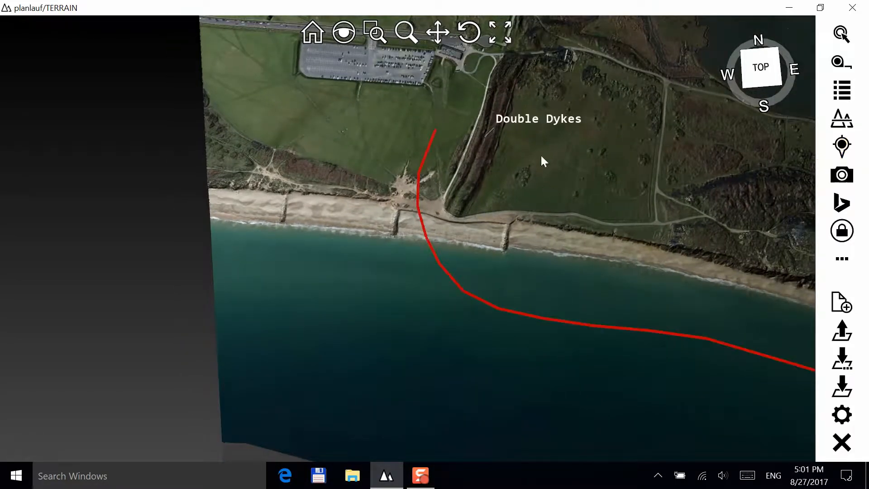
# - Open the Fly-through settings for the manual track and set the camera height to 40 m and the camera tilting to -25°
pyautogui.scroll(-3, 540, 153)
pyautogui.moveTo(608, 173); pyautogui.dragTo(447, 190)
pyautogui.scroll(-1, 529, 194)
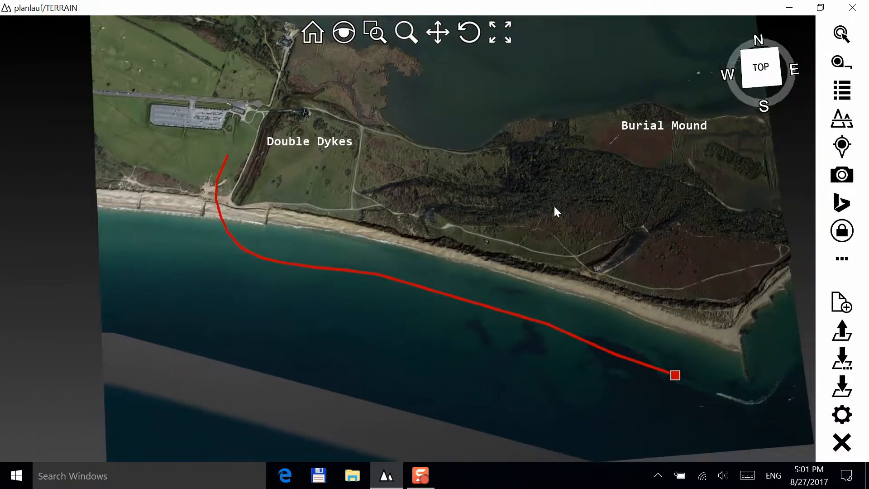
pyautogui.click(840, 261)
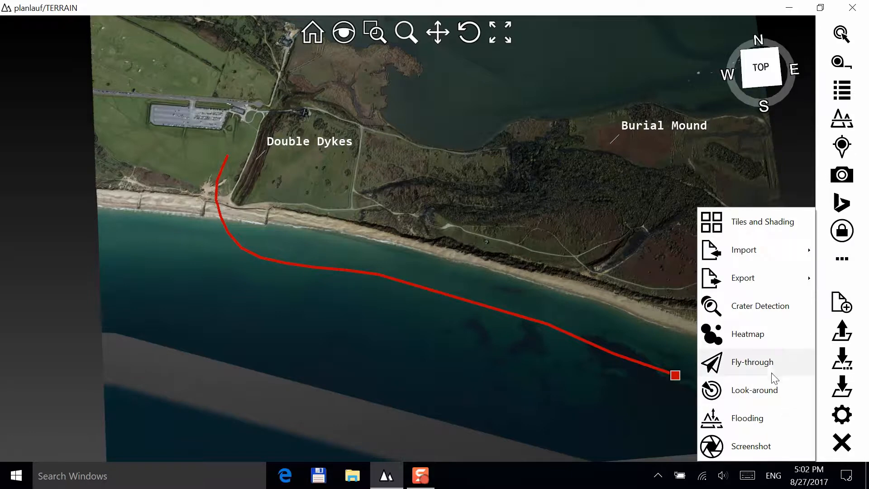
pyautogui.click(764, 361)
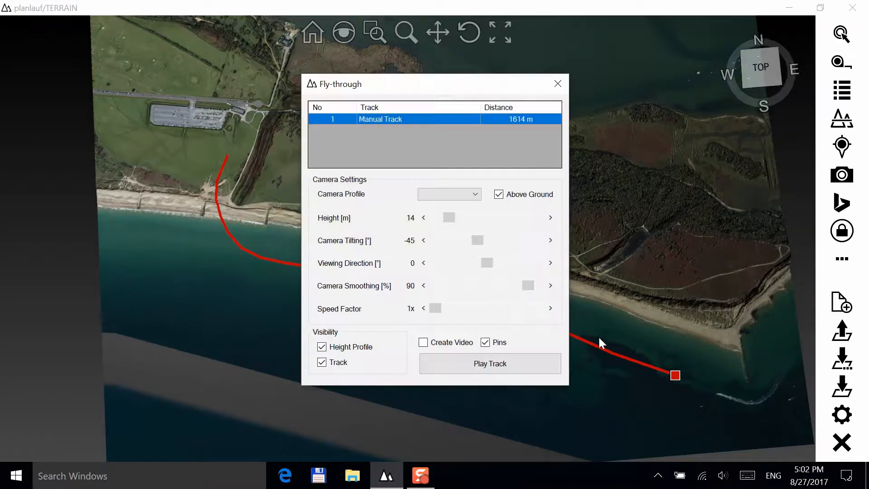
pyautogui.click(434, 197)
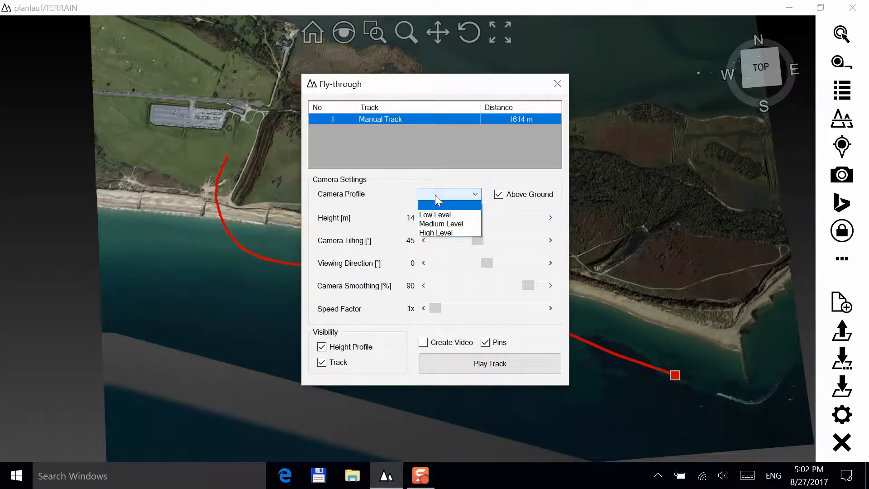
pyautogui.click(447, 216)
pyautogui.moveTo(439, 218); pyautogui.dragTo(473, 218)
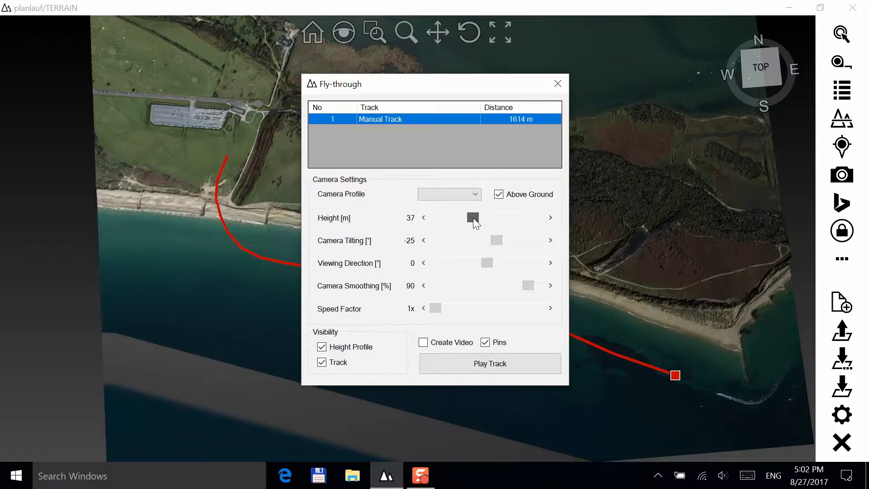
pyautogui.click(551, 217)
pyautogui.click(551, 217)
# - Set the fly-through's viewing direction to 60°
pyautogui.moveTo(491, 266); pyautogui.dragTo(509, 266)
pyautogui.click(423, 263)
pyautogui.click(424, 263)
pyautogui.click(424, 263)
# - Set the fly-through's camera smoothing to 100 % and its speed factor to 4x
pyautogui.moveTo(527, 286); pyautogui.dragTo(539, 285)
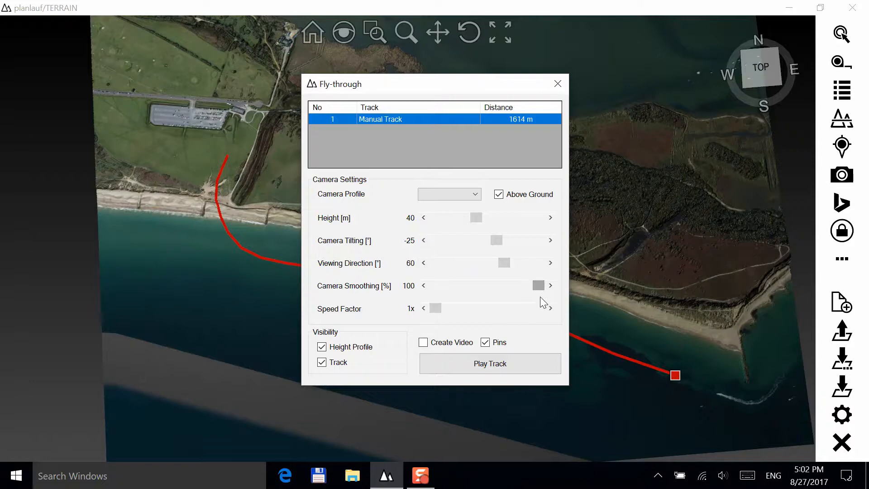
pyautogui.click(550, 308)
pyautogui.click(550, 309)
pyautogui.click(549, 308)
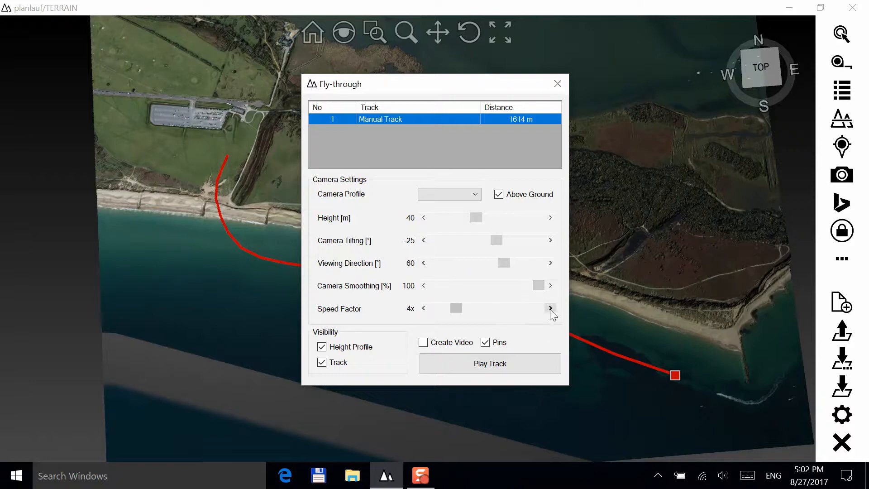
# - Turn off the height profile, track and pins for the fly-through and play the track
pyautogui.click(338, 361)
pyautogui.click(491, 346)
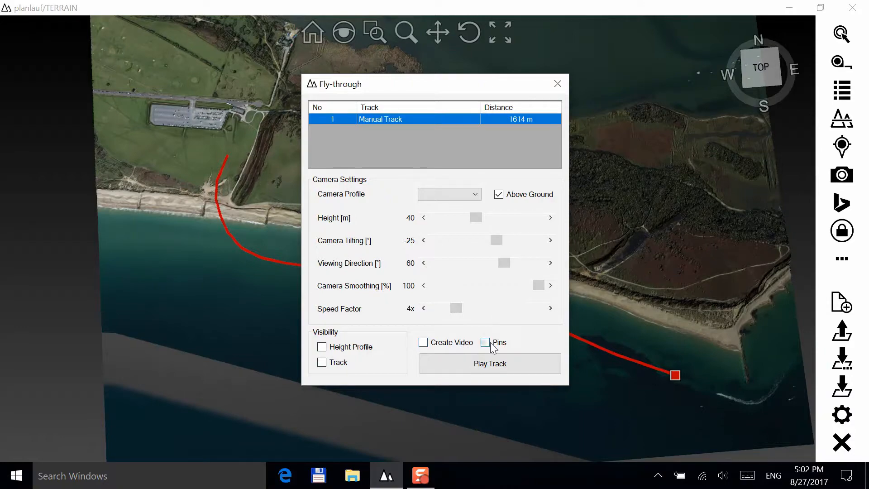
pyautogui.click(500, 364)
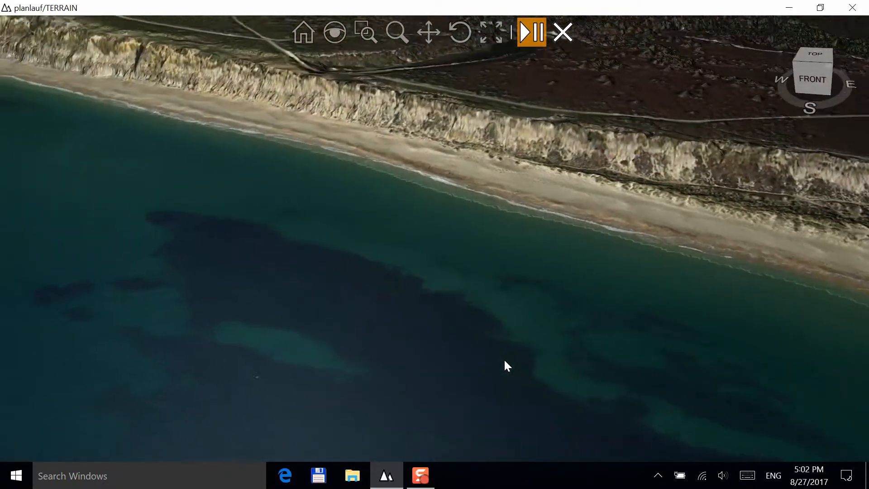